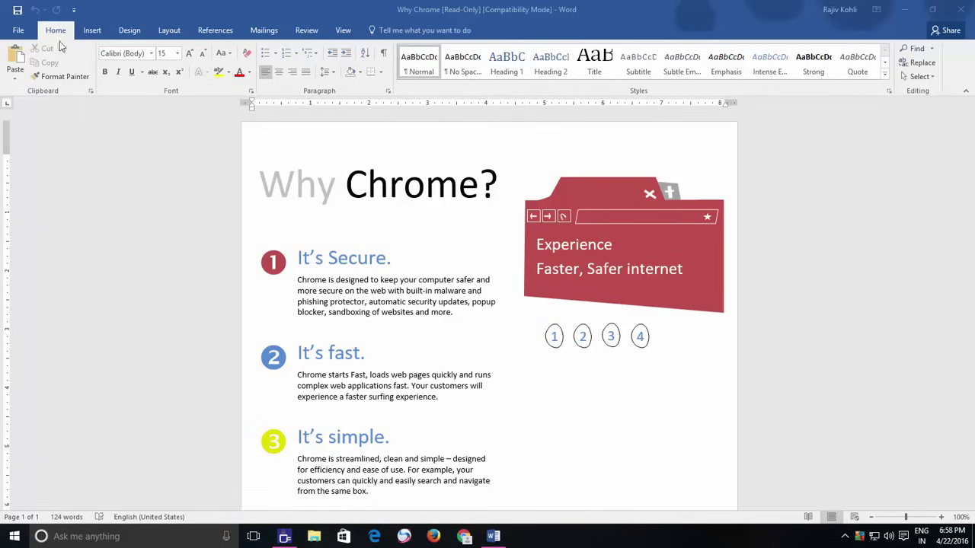
Create a blank document and draw a rectangle about 1.83 inches high and 2.63 inches wide in the page's upper area
{"action": "left_click", "coordinate": [27, 38]}
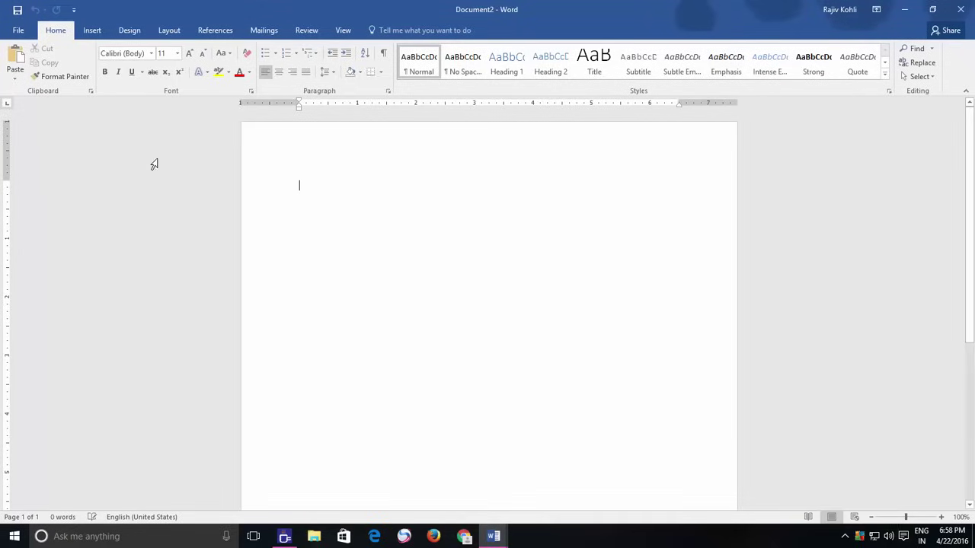
{"action": "left_click", "coordinate": [94, 33]}
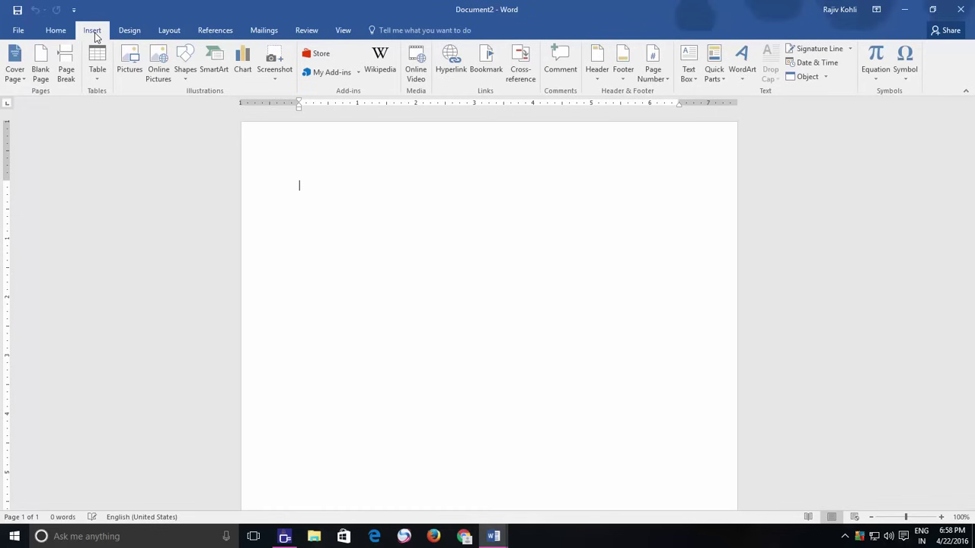
{"action": "left_click", "coordinate": [188, 70]}
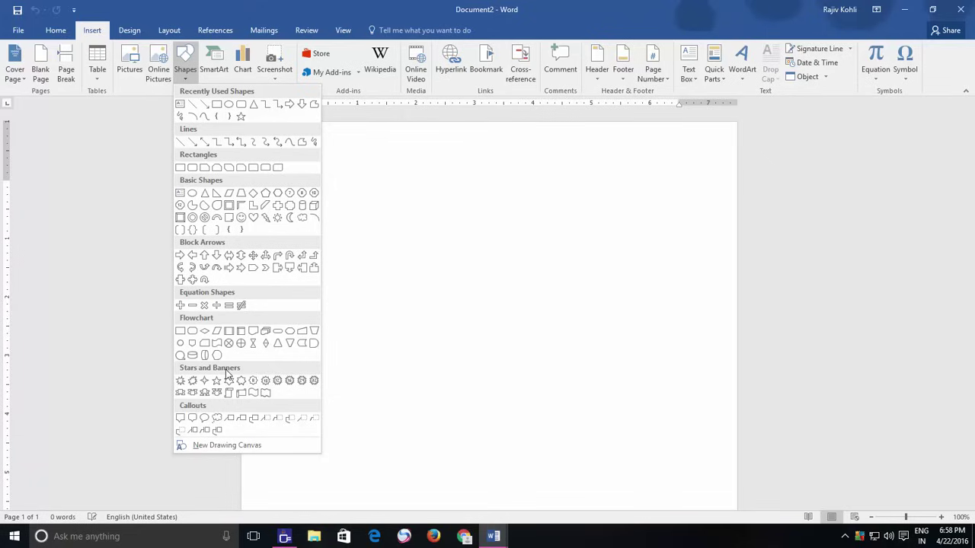
{"action": "left_click", "coordinate": [218, 104]}
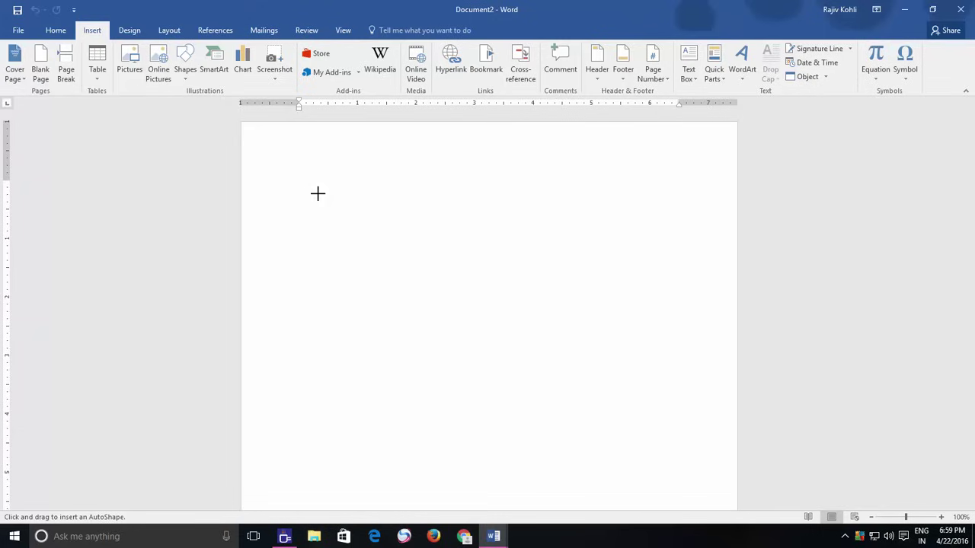
{"action": "left_click_drag", "start_coordinate": [318, 194], "coordinate": [471, 301]}
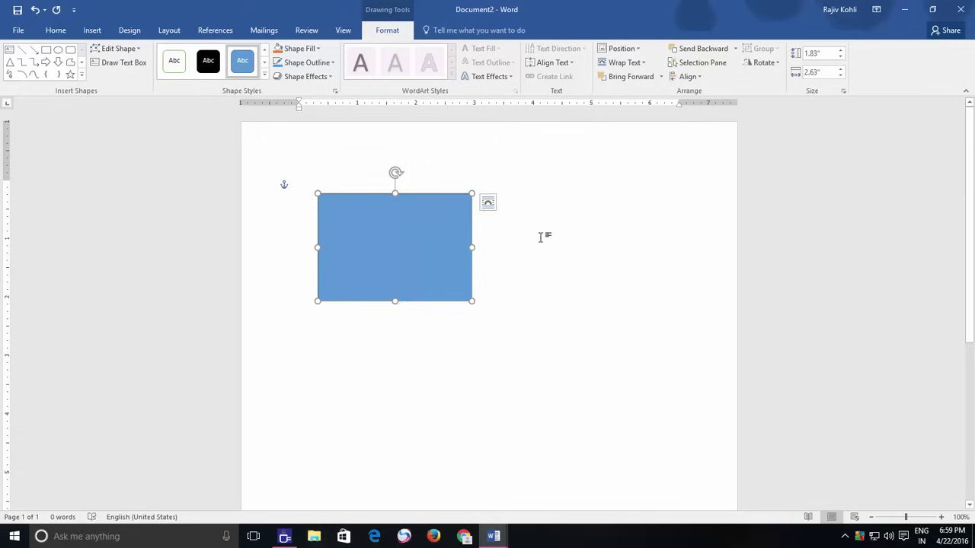
{"action": "left_click", "coordinate": [540, 237]}
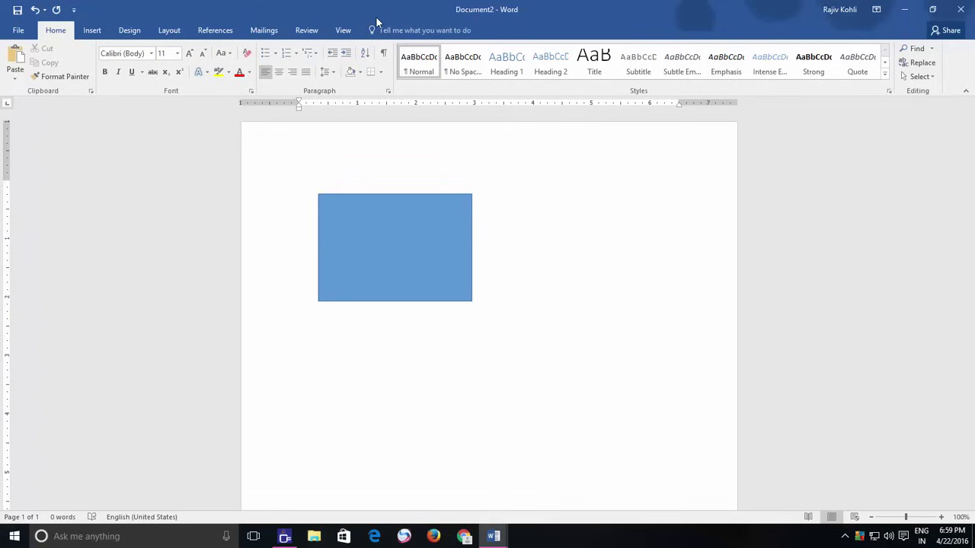
Try inserting a table of 4 columns and 4 rows below the rectangle and undo the insertion
{"action": "double_click", "coordinate": [308, 328]}
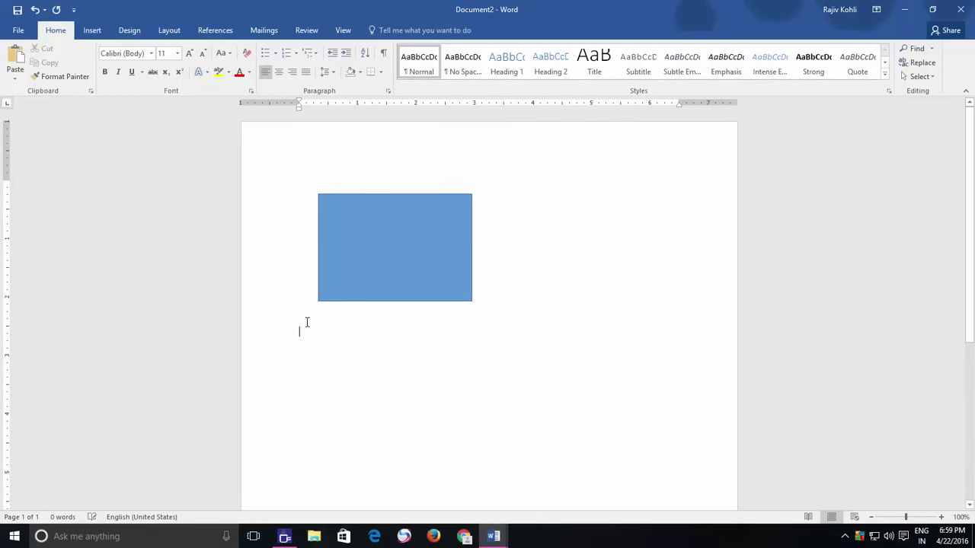
{"action": "left_click", "coordinate": [91, 29]}
{"action": "left_click", "coordinate": [96, 67]}
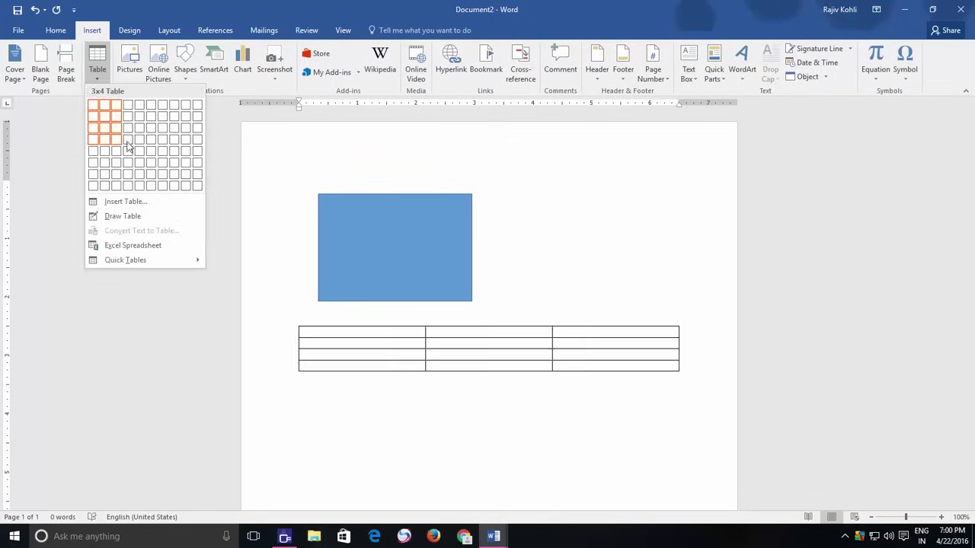
{"action": "left_click", "coordinate": [129, 146]}
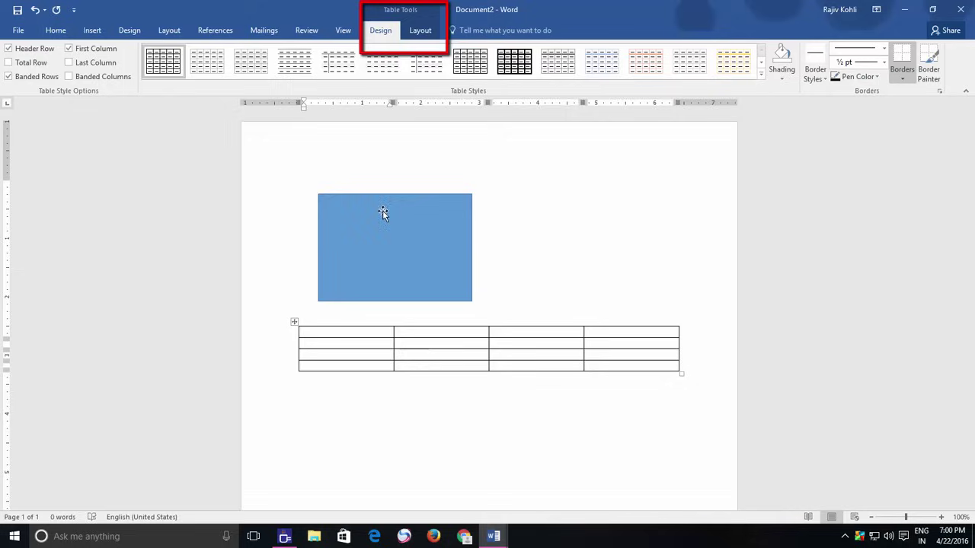
{"action": "left_click", "coordinate": [313, 381]}
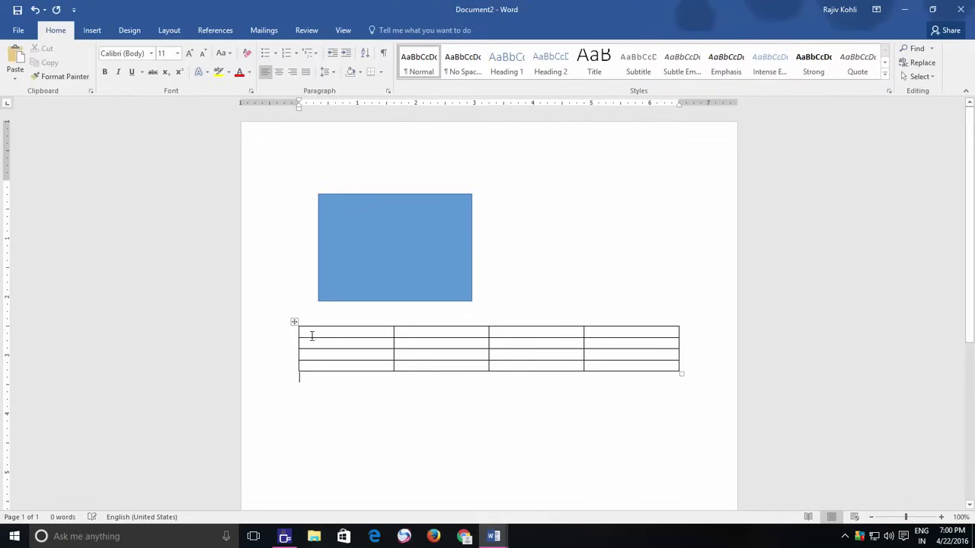
{"action": "left_click", "coordinate": [310, 333]}
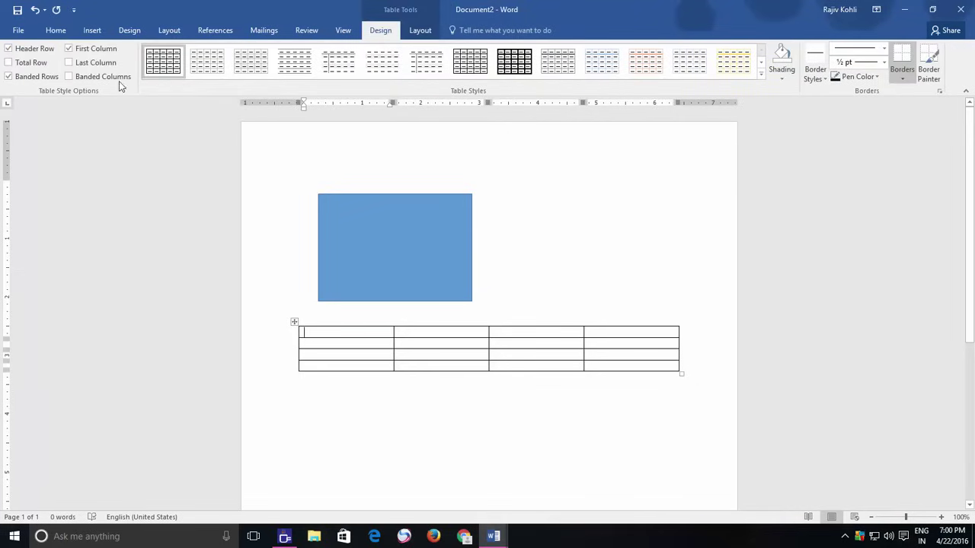
{"action": "left_click", "coordinate": [36, 10]}
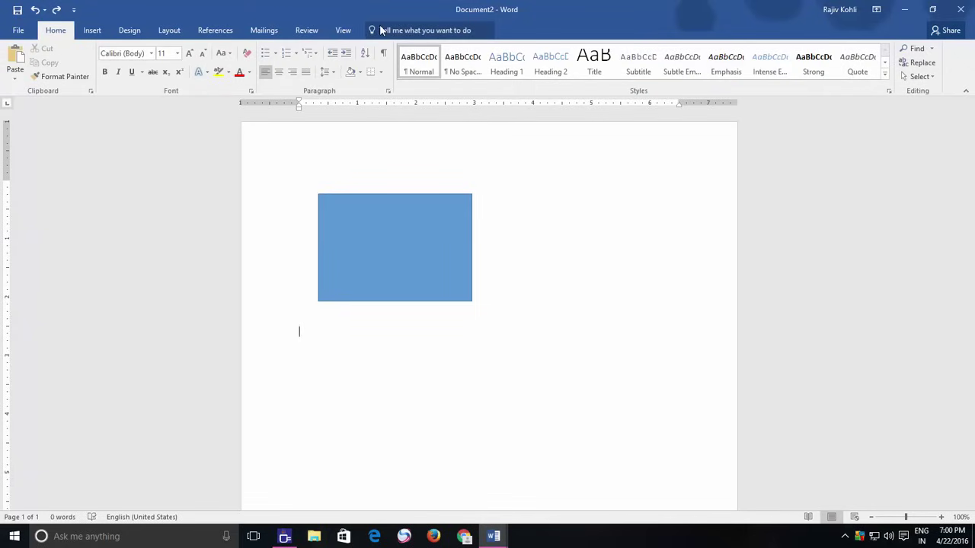
Insert a circle 1 inch high and 1 inch wide beside the rectangle, on its right
{"action": "left_click", "coordinate": [387, 237]}
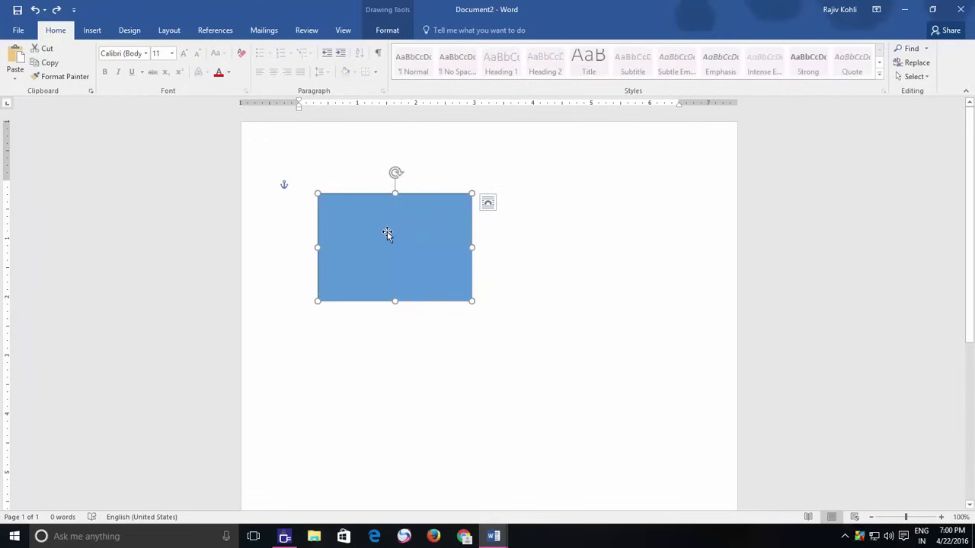
{"action": "left_click", "coordinate": [387, 31]}
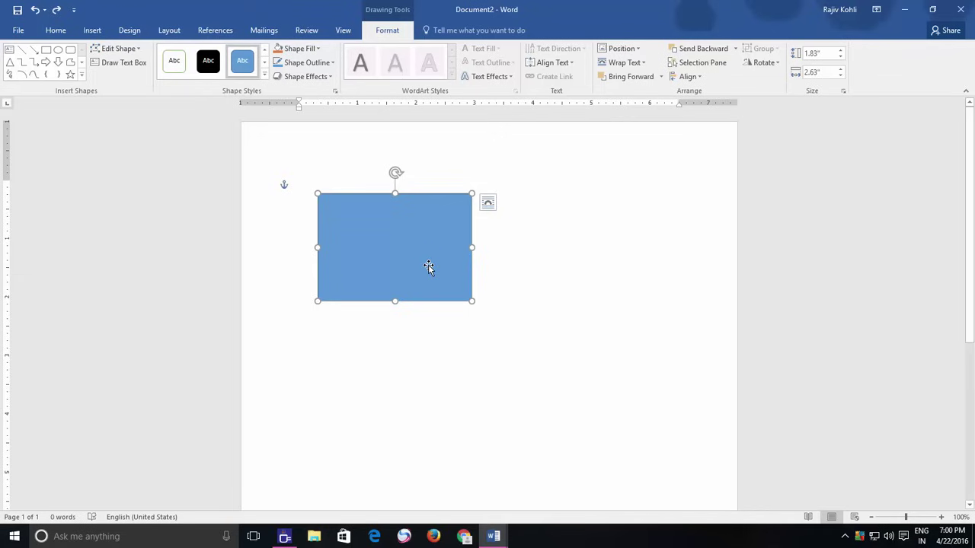
{"action": "left_click", "coordinate": [91, 30]}
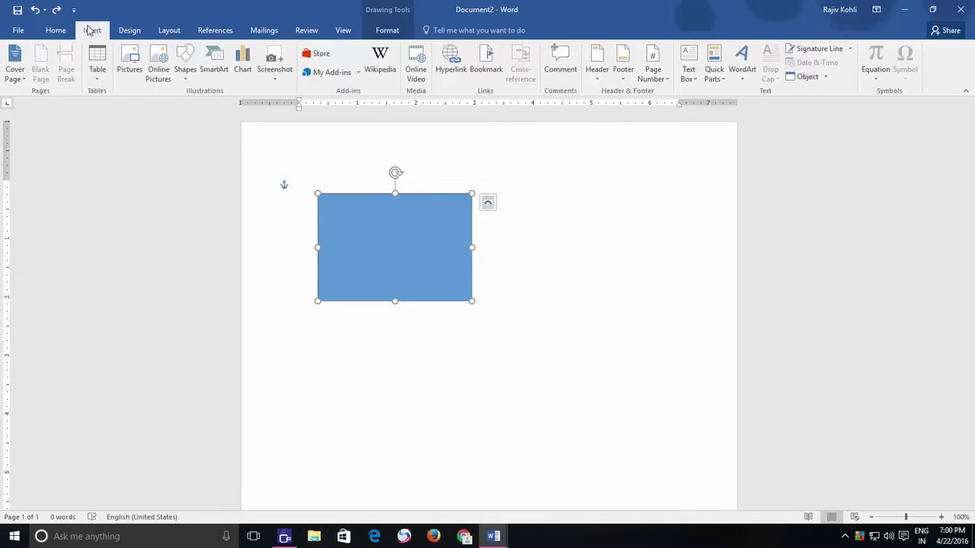
{"action": "left_click", "coordinate": [184, 67]}
{"action": "left_click", "coordinate": [231, 108]}
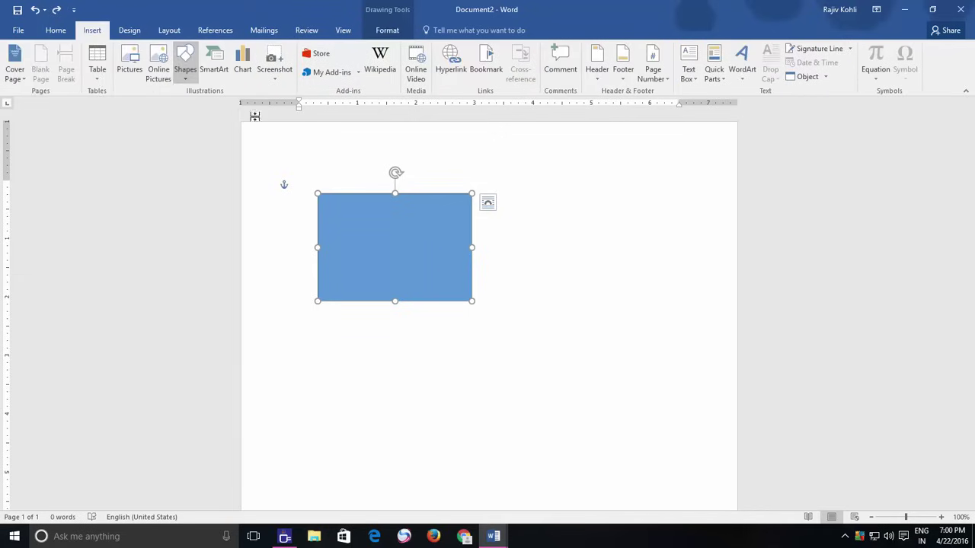
{"action": "left_click", "coordinate": [530, 216]}
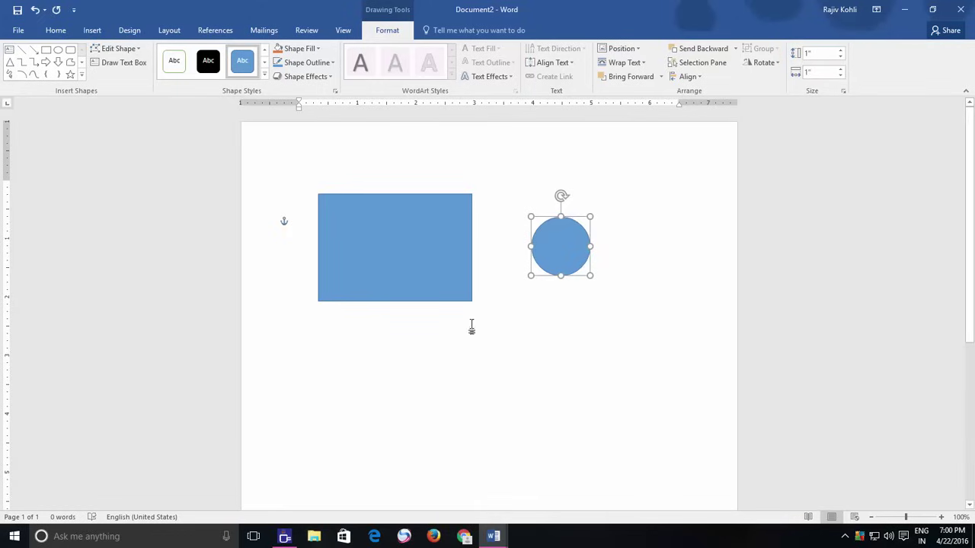
Draw a left block arrow about 0.53 inches high and 1.07 inches wide below the rectangle
{"action": "left_click", "coordinate": [299, 330]}
{"action": "left_click", "coordinate": [92, 31]}
{"action": "left_click", "coordinate": [185, 64]}
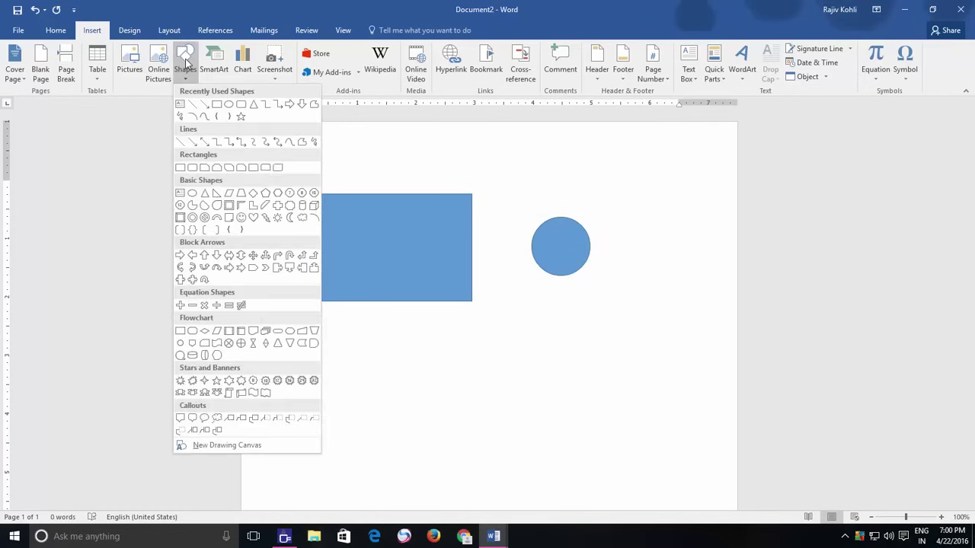
{"action": "left_click", "coordinate": [192, 255]}
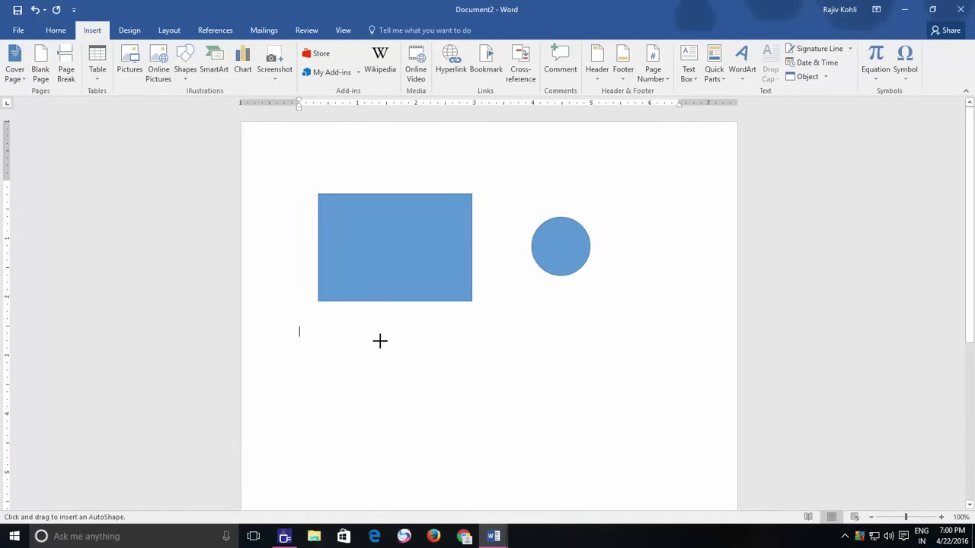
{"action": "left_click_drag", "start_coordinate": [381, 340], "coordinate": [444, 371]}
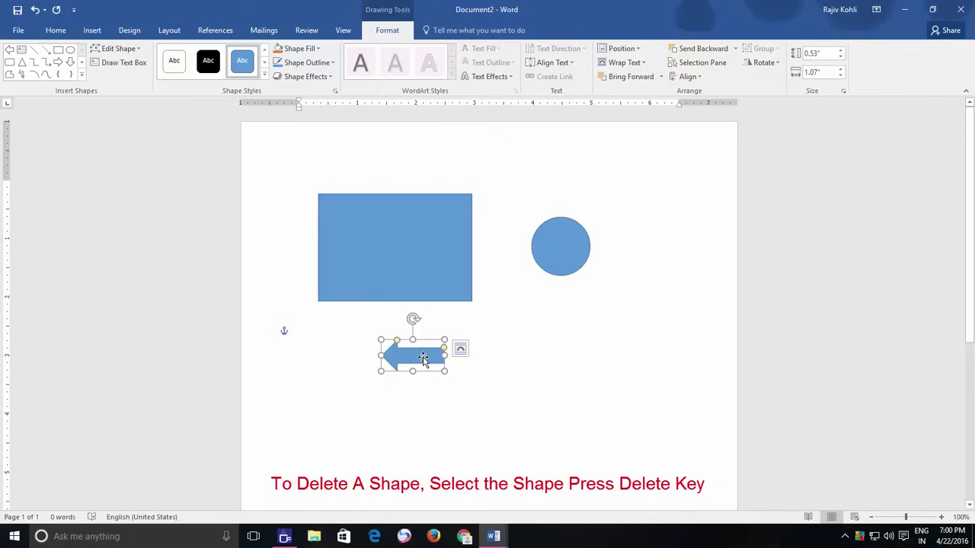
Delete the left arrow and the circle, leaving the rectangle on the page
{"action": "key", "text": "Delete"}
{"action": "left_click", "coordinate": [568, 248]}
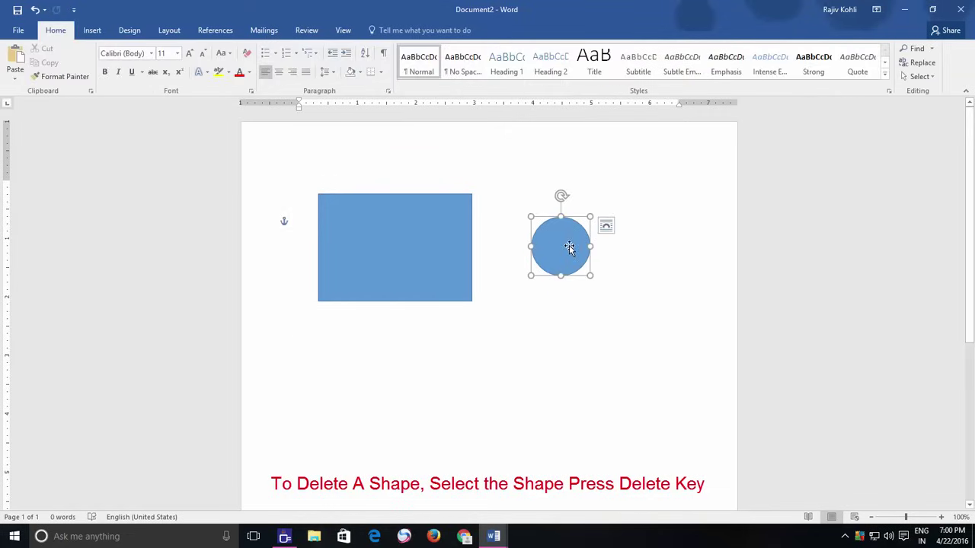
{"action": "key", "text": "Delete"}
Resize the rectangle to about 2.06 inches high and 2.58 inches wide by moving its side and top edges
{"action": "left_click", "coordinate": [378, 237]}
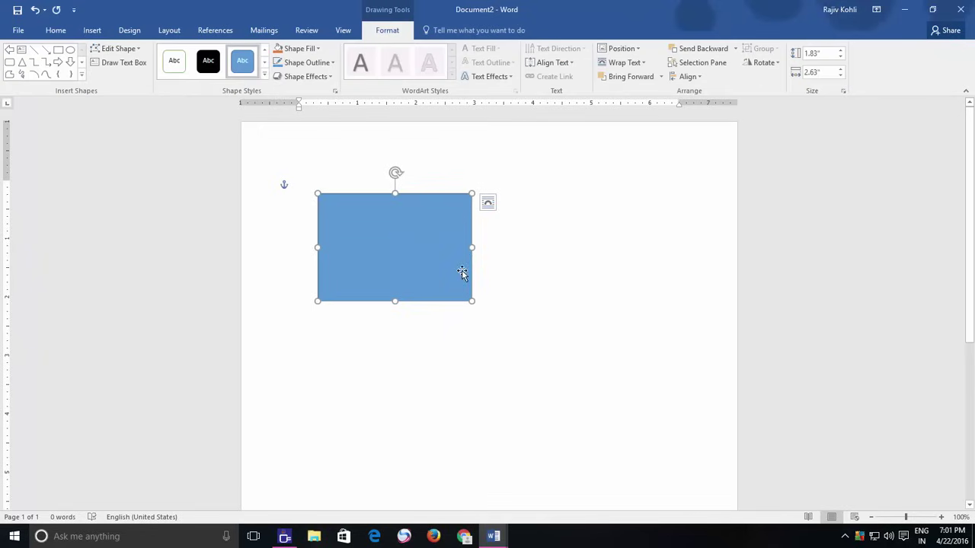
{"action": "left_click_drag", "start_coordinate": [471, 249], "coordinate": [563, 247]}
{"action": "left_click_drag", "start_coordinate": [317, 249], "coordinate": [287, 249]}
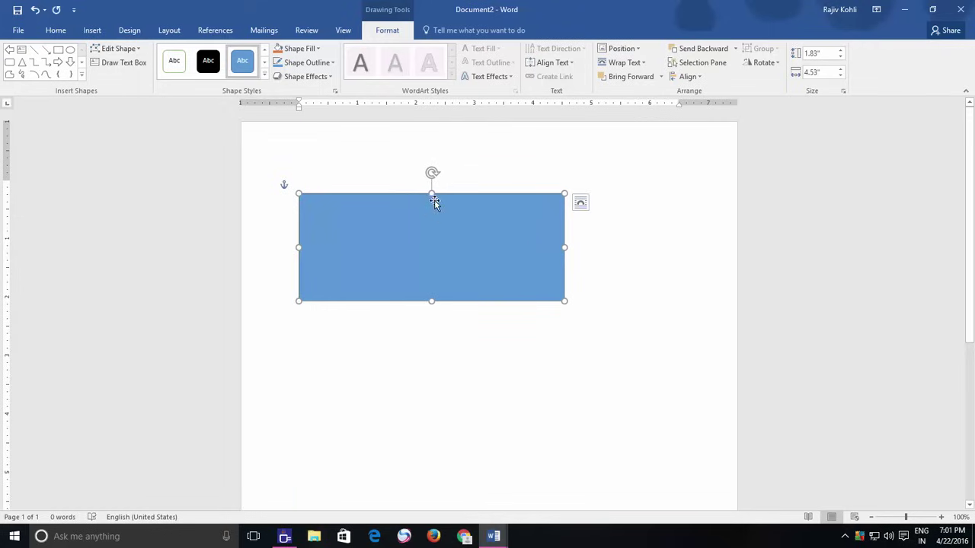
{"action": "left_click_drag", "start_coordinate": [432, 192], "coordinate": [435, 168]}
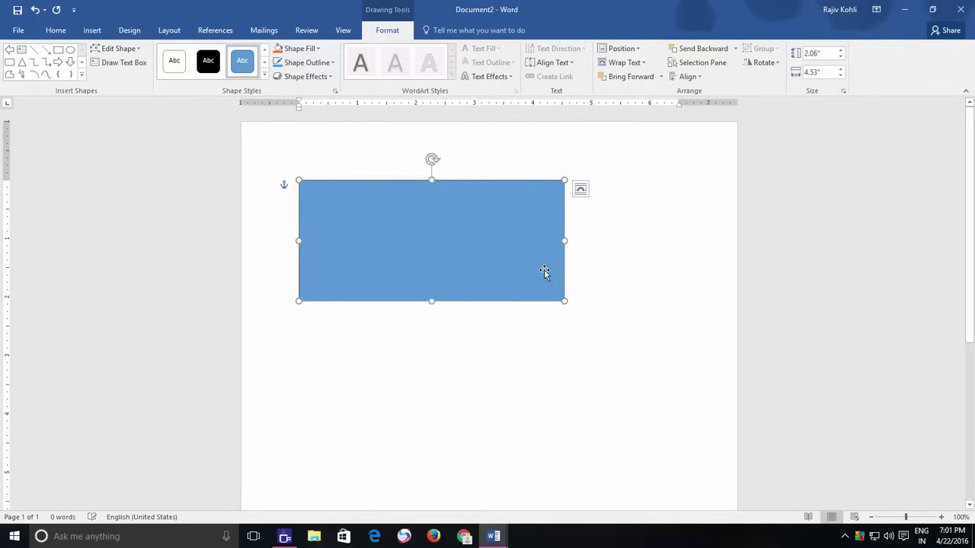
{"action": "key", "text": "ctrl+z"}
{"action": "left_click_drag", "start_coordinate": [449, 237], "coordinate": [449, 236]}
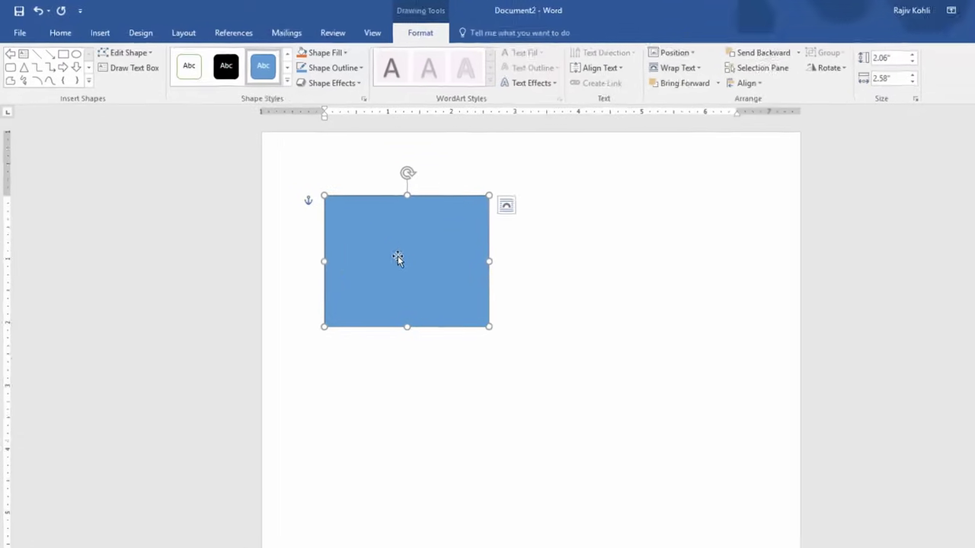
Resize the rectangle from its corner to about 2.35 by 2.96 inches and move it slightly right and up
{"action": "left_click_drag", "start_coordinate": [596, 396], "coordinate": [672, 453]}
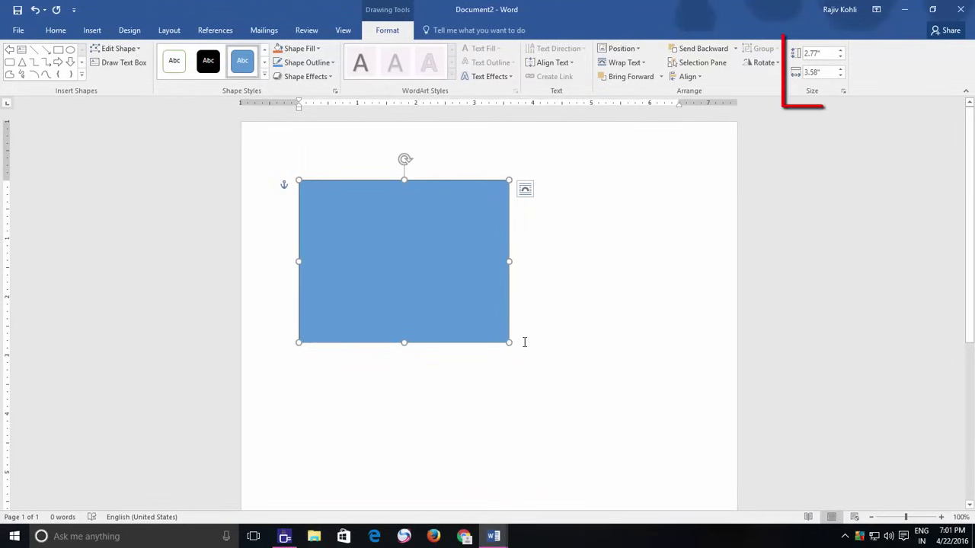
{"action": "left_click_drag", "start_coordinate": [502, 338], "coordinate": [472, 318]}
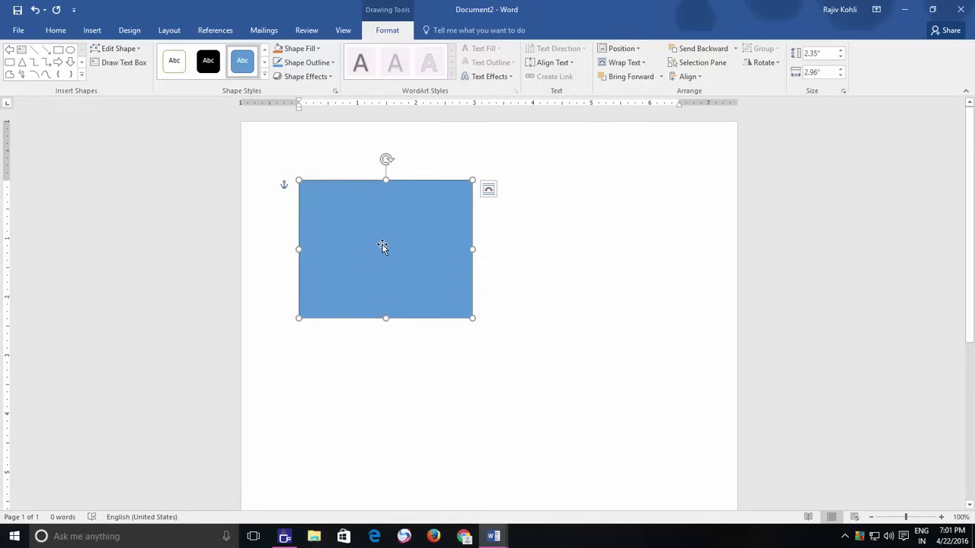
{"action": "left_click_drag", "start_coordinate": [383, 244], "coordinate": [516, 235]}
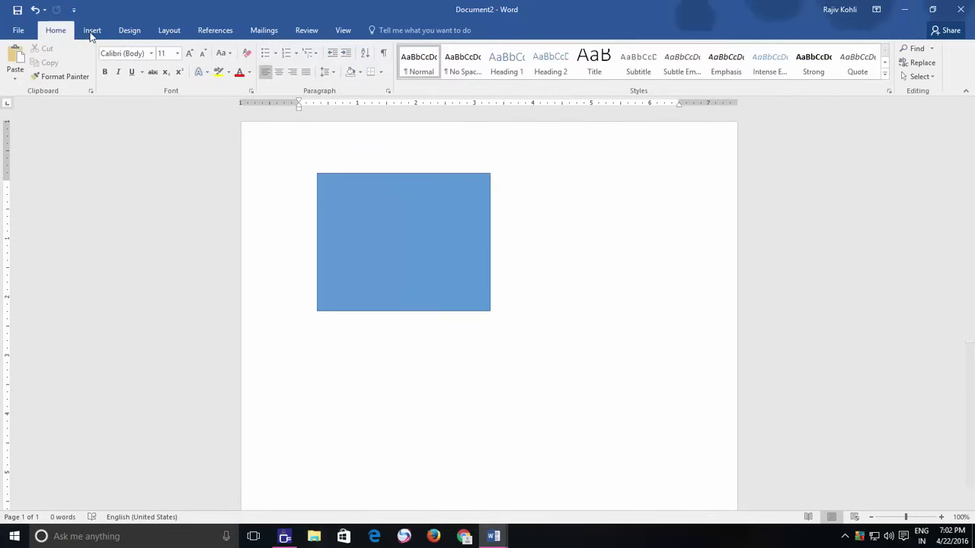
Draw an isosceles triangle about 1.82 inches high and 2.21 inches wide below the rectangle and shift its apex slightly left
{"action": "left_click", "coordinate": [90, 35]}
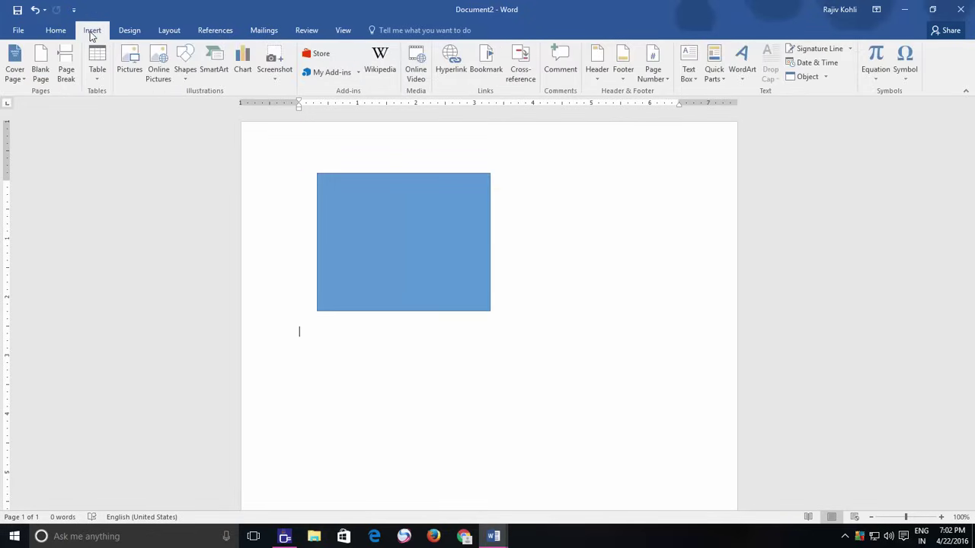
{"action": "left_click", "coordinate": [185, 61]}
{"action": "left_click", "coordinate": [204, 193]}
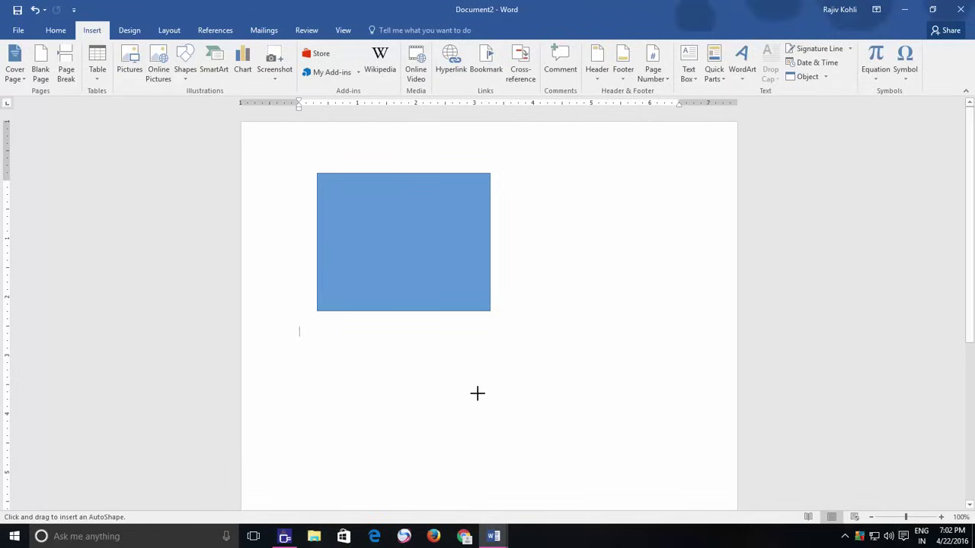
{"action": "left_click_drag", "start_coordinate": [449, 369], "coordinate": [577, 475]}
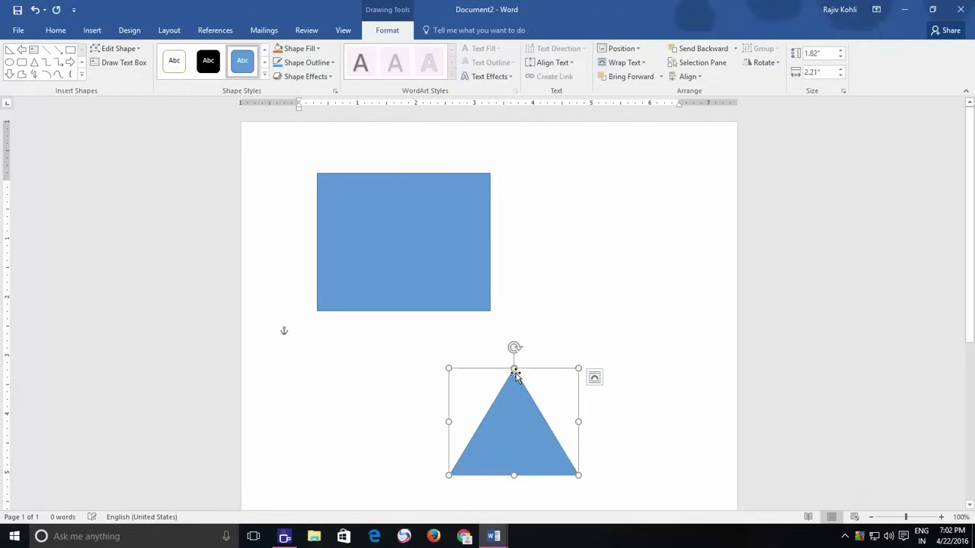
{"action": "mouse_move", "coordinate": [514, 371]}
{"action": "left_mouse_down"}
{"action": "mouse_move", "coordinate": [592, 378]}
{"action": "mouse_move", "coordinate": [441, 376]}
{"action": "mouse_move", "coordinate": [513, 377]}
{"action": "mouse_move", "coordinate": [506, 381]}
{"action": "left_mouse_up"}
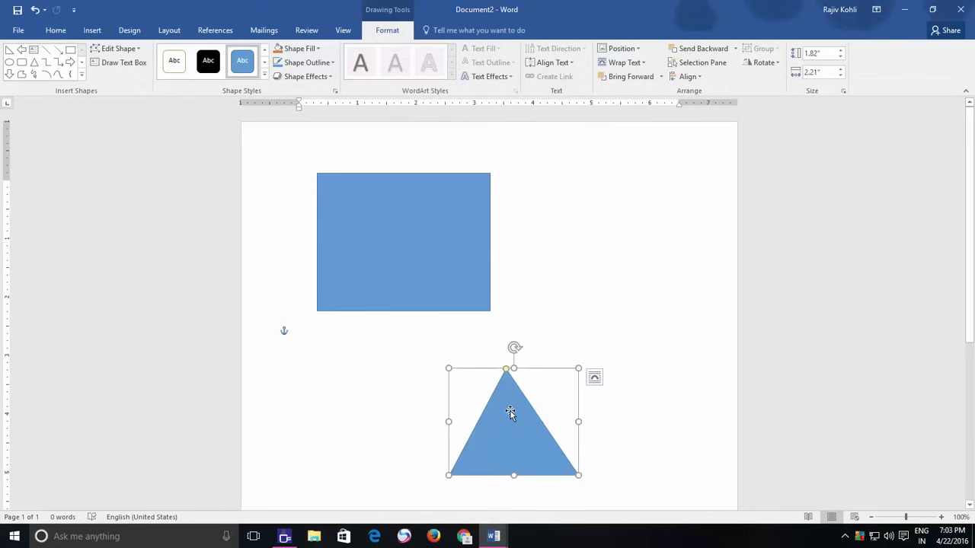
Delete the triangle and move the rectangle down and right toward the middle of the page
{"action": "key", "text": "Delete"}
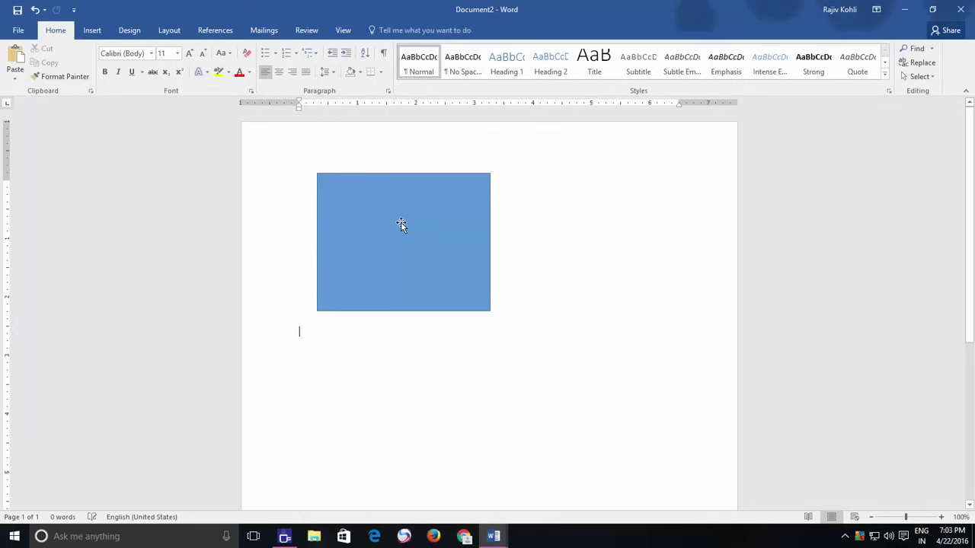
{"action": "left_click", "coordinate": [400, 221]}
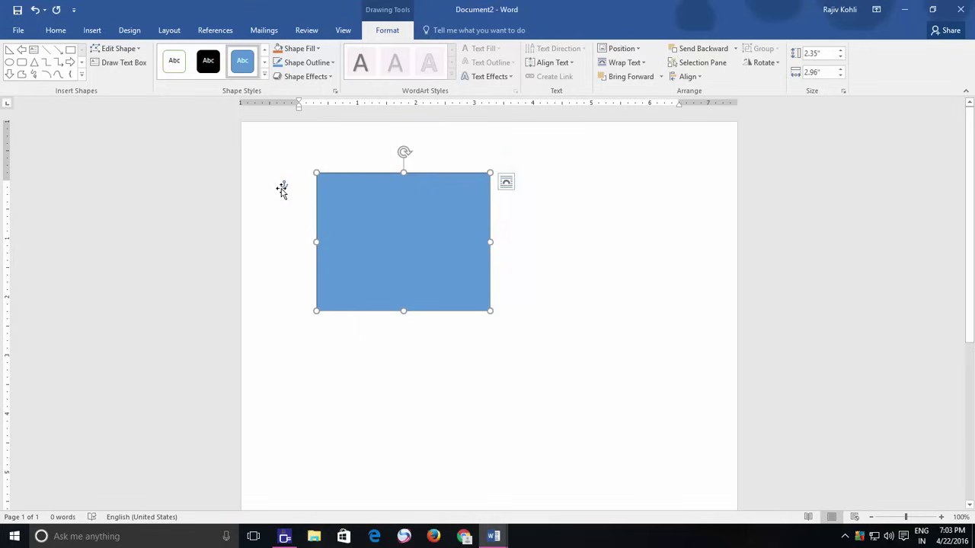
{"action": "mouse_move", "coordinate": [282, 190]}
{"action": "key", "text": "ctrl+y"}
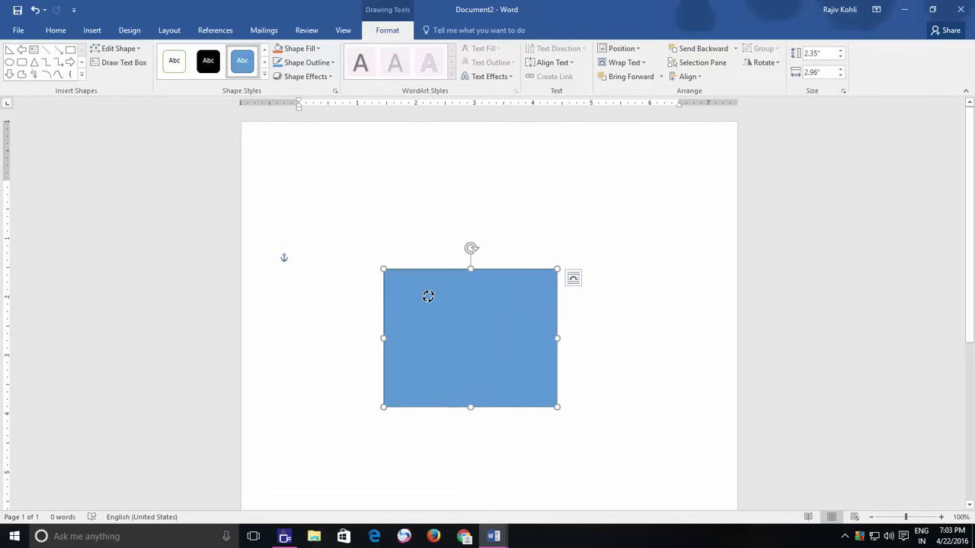
Rotate the rectangle about 45 degrees clockwise and turn it back upright
{"action": "left_click_drag", "start_coordinate": [428, 296], "coordinate": [470, 252]}
{"action": "left_click_drag", "start_coordinate": [498, 259], "coordinate": [513, 292]}
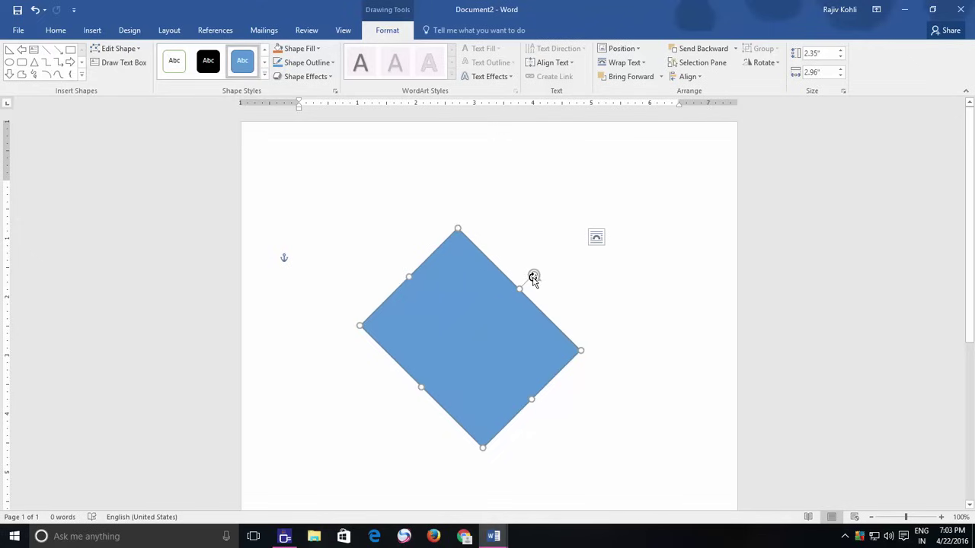
{"action": "left_click_drag", "start_coordinate": [533, 277], "coordinate": [472, 265]}
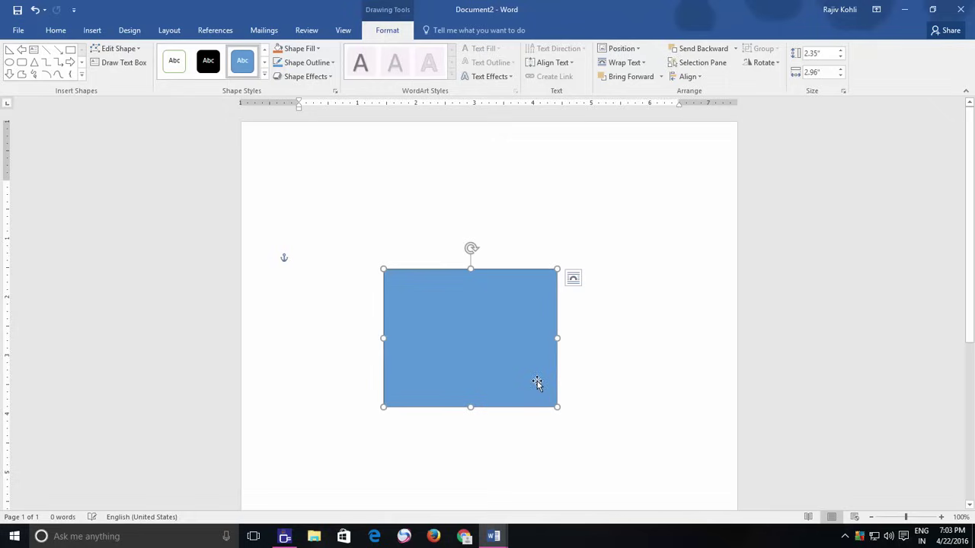
Shrink the rectangle proportionally to about 1.55 by 1.93 inches and move it up and left on the page
{"action": "left_click_drag", "start_coordinate": [557, 406], "coordinate": [496, 360]}
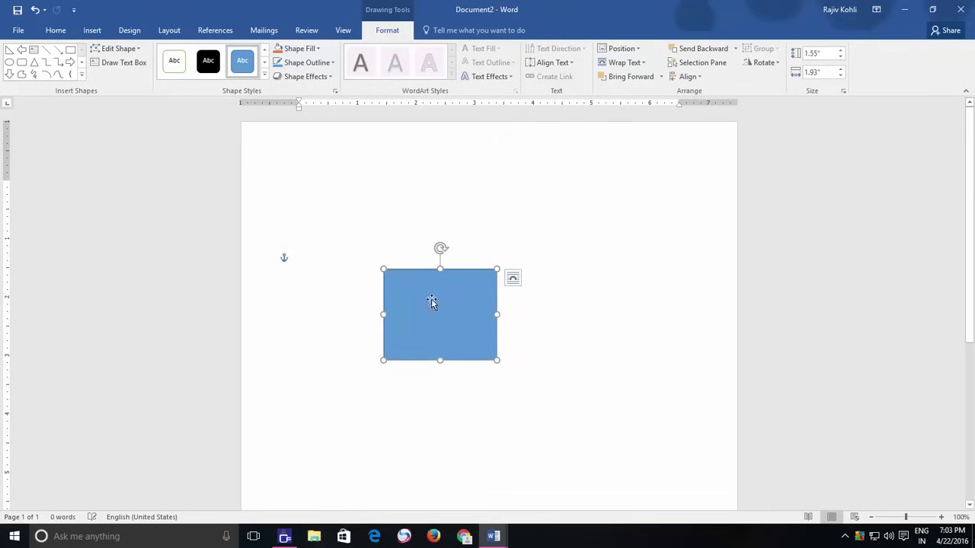
{"action": "left_click_drag", "start_coordinate": [431, 302], "coordinate": [380, 250]}
{"action": "key", "text": "Escape"}
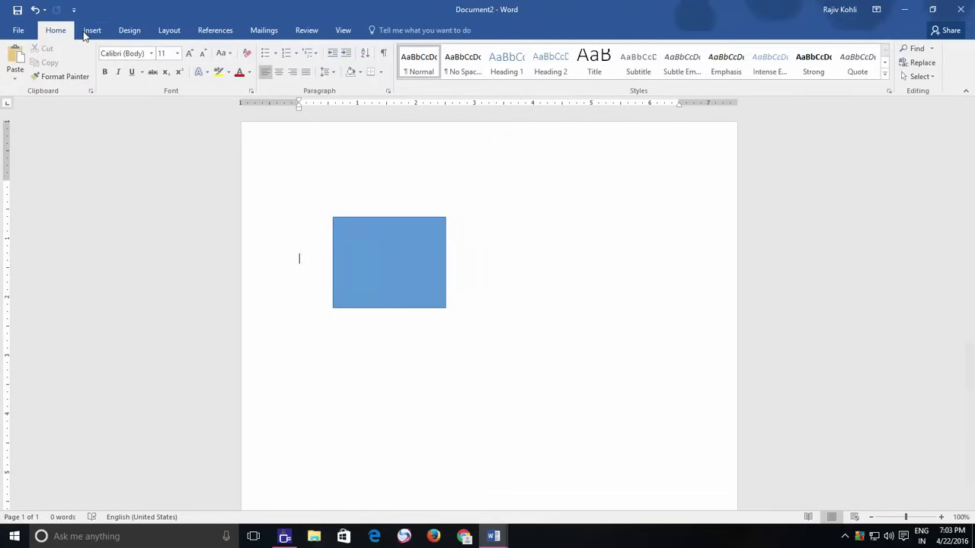
Draw a perfect square about 2 inches per side below the rectangle, using the rectangle shape with equal sides
{"action": "left_click", "coordinate": [91, 30]}
{"action": "left_click", "coordinate": [192, 67]}
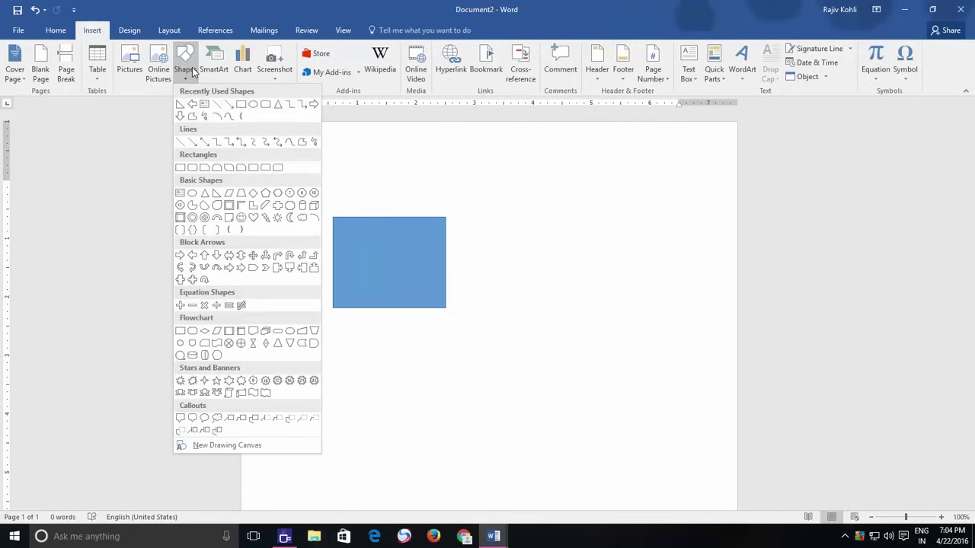
{"action": "left_click", "coordinate": [240, 103]}
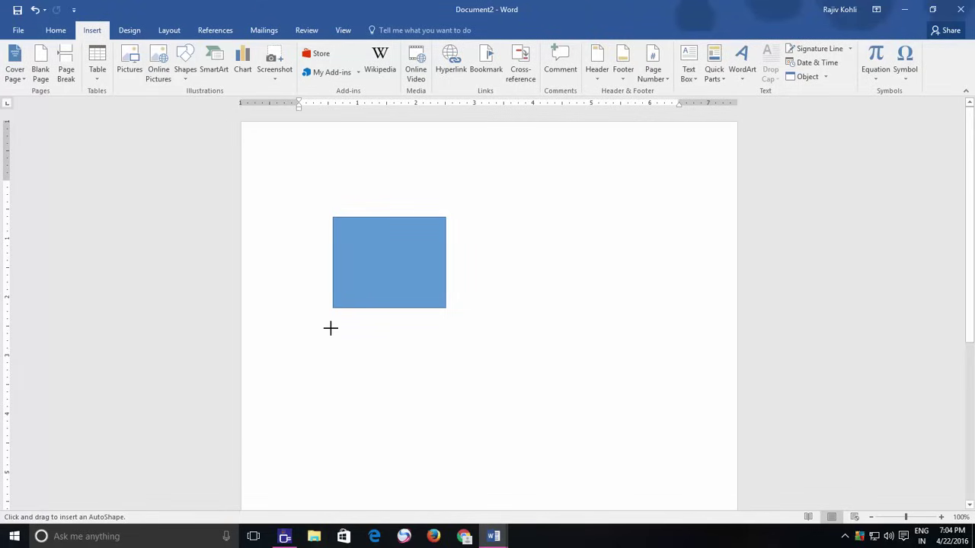
{"action": "key", "text": "shift"}
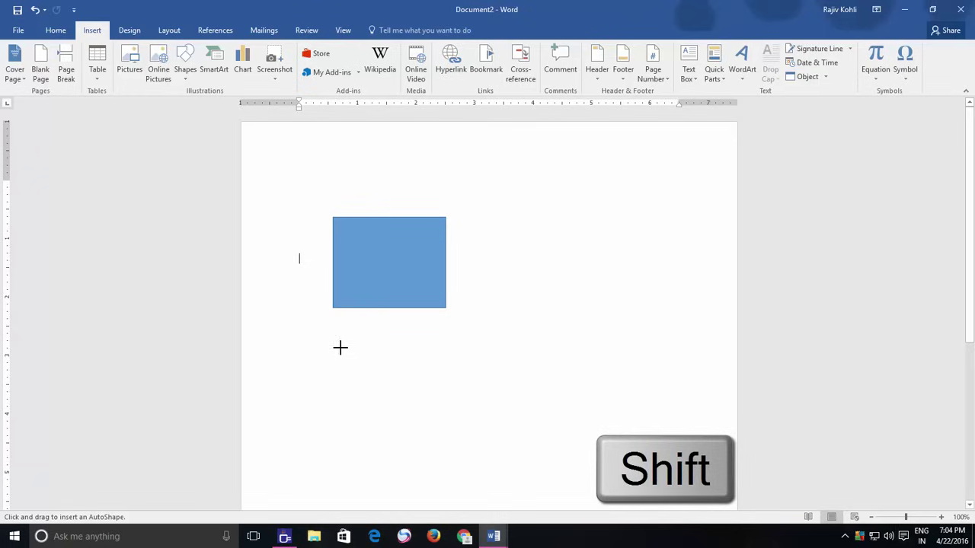
{"action": "left_click_drag", "start_coordinate": [340, 347], "coordinate": [450, 417]}
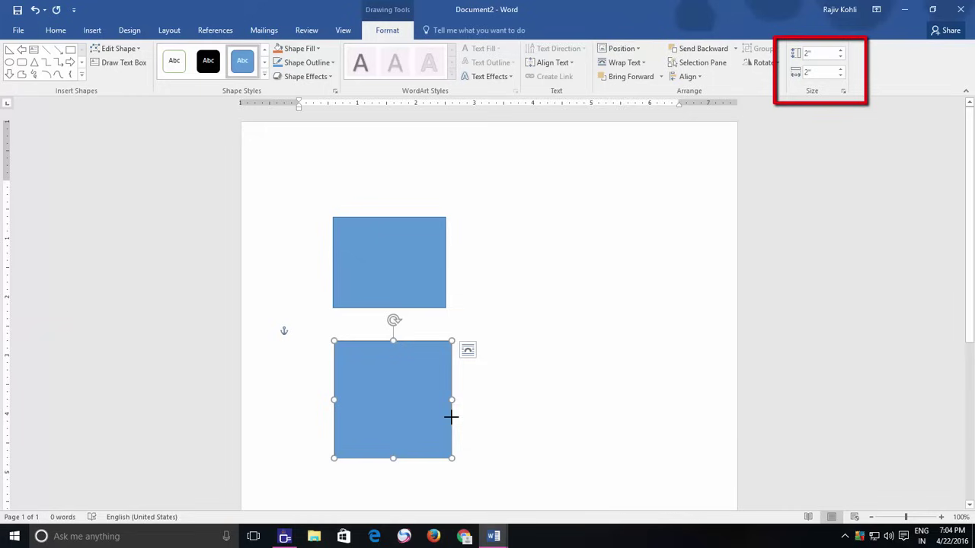
Draw a perfect circle on the page to the right of the rectangle
{"action": "left_click", "coordinate": [92, 30]}
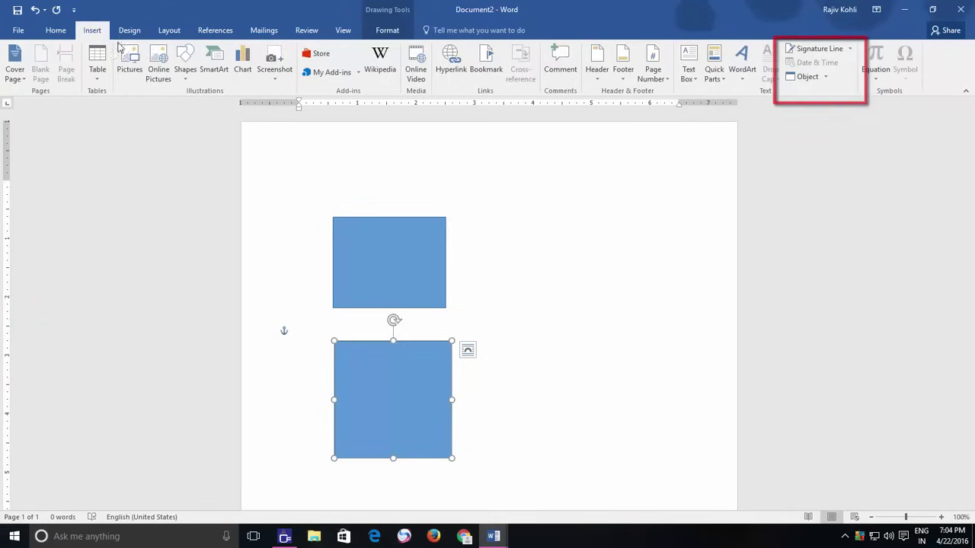
{"action": "left_click", "coordinate": [185, 62]}
{"action": "left_click", "coordinate": [253, 104]}
{"action": "left_click_drag", "start_coordinate": [512, 219], "coordinate": [632, 324]}
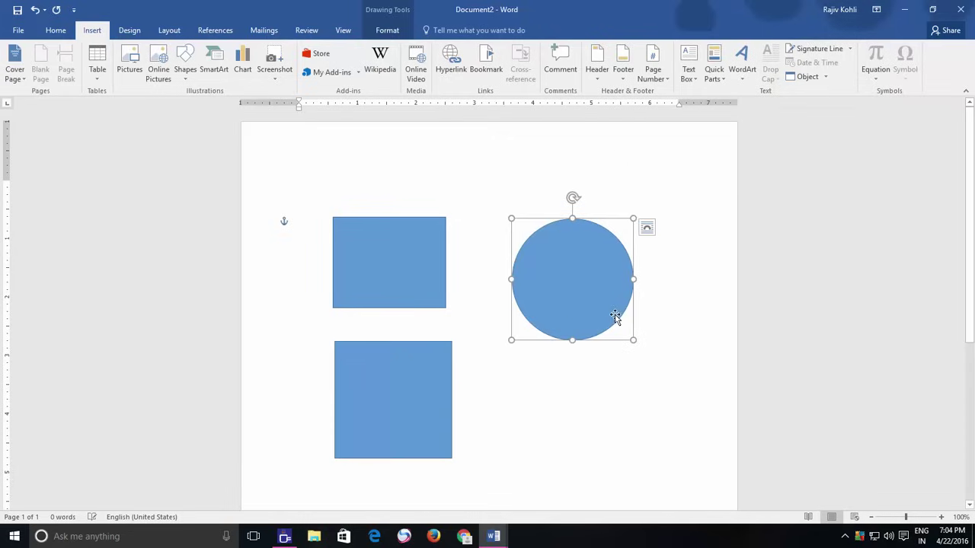
Draw a perfectly horizontal line about 3.05 inches long below the circle
{"action": "left_click", "coordinate": [93, 30]}
{"action": "left_click", "coordinate": [185, 65]}
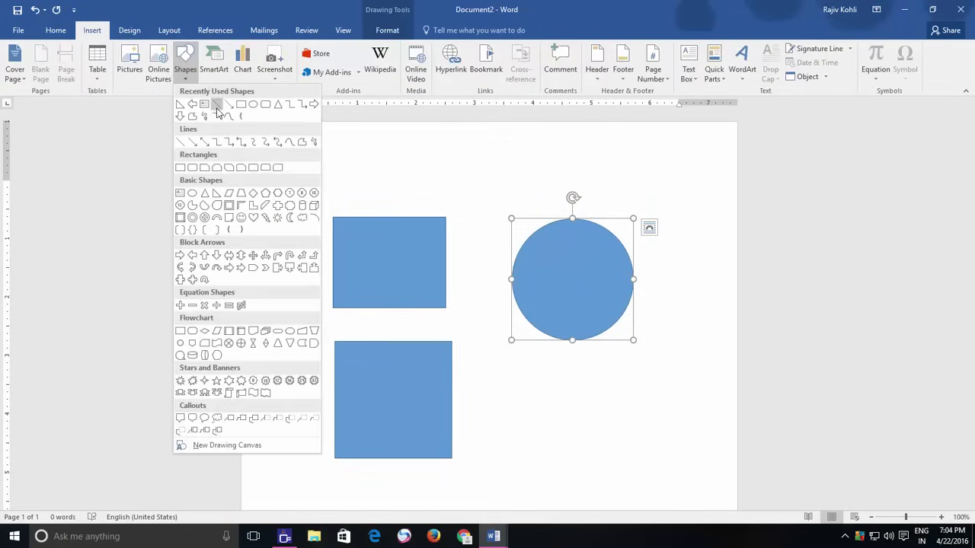
{"action": "left_click", "coordinate": [219, 113]}
{"action": "left_click_drag", "start_coordinate": [497, 385], "coordinate": [675, 386]}
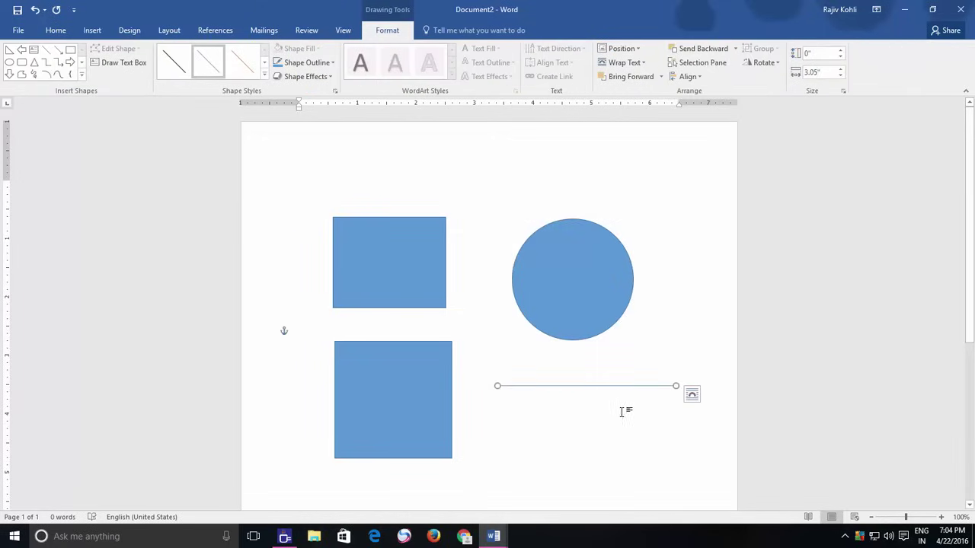
Delete the line, the square and the circle, keeping only the rectangle
{"action": "key", "text": "Delete"}
{"action": "left_click", "coordinate": [424, 376]}
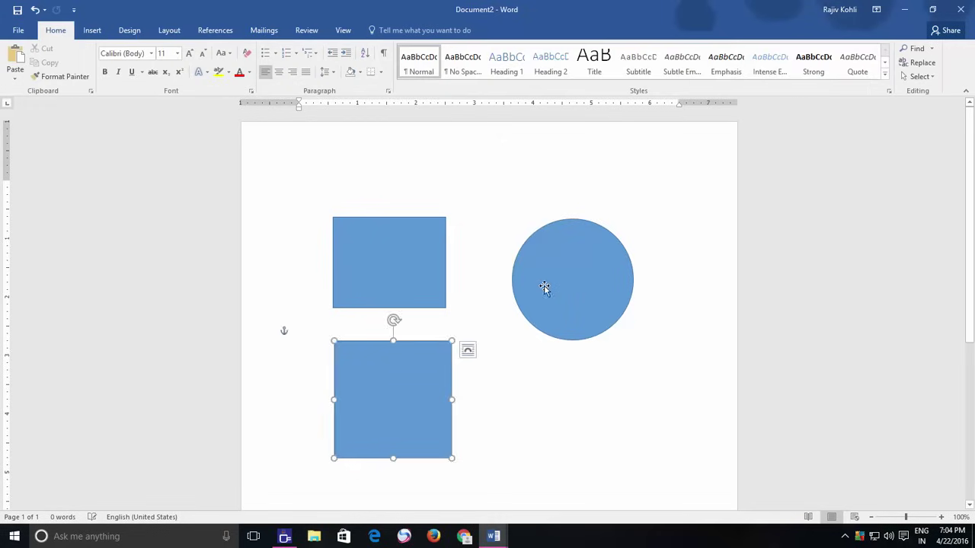
{"action": "key", "text": "Delete"}
{"action": "left_click", "coordinate": [544, 288]}
{"action": "key", "text": "Delete"}
{"action": "left_click", "coordinate": [370, 257]}
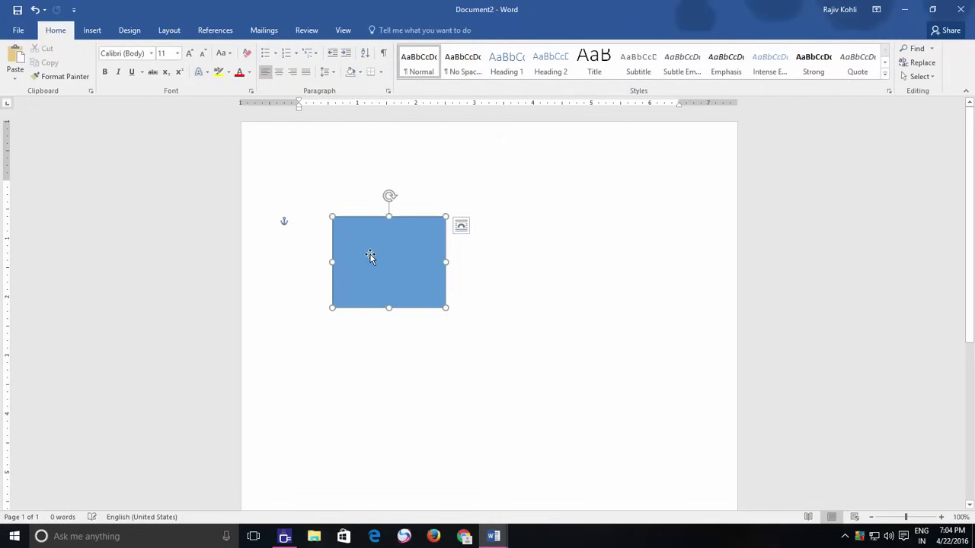
Draw a square about 1.75 inches per side outward from its centre, below and right of the rectangle
{"action": "left_click", "coordinate": [97, 32]}
{"action": "left_click", "coordinate": [185, 62]}
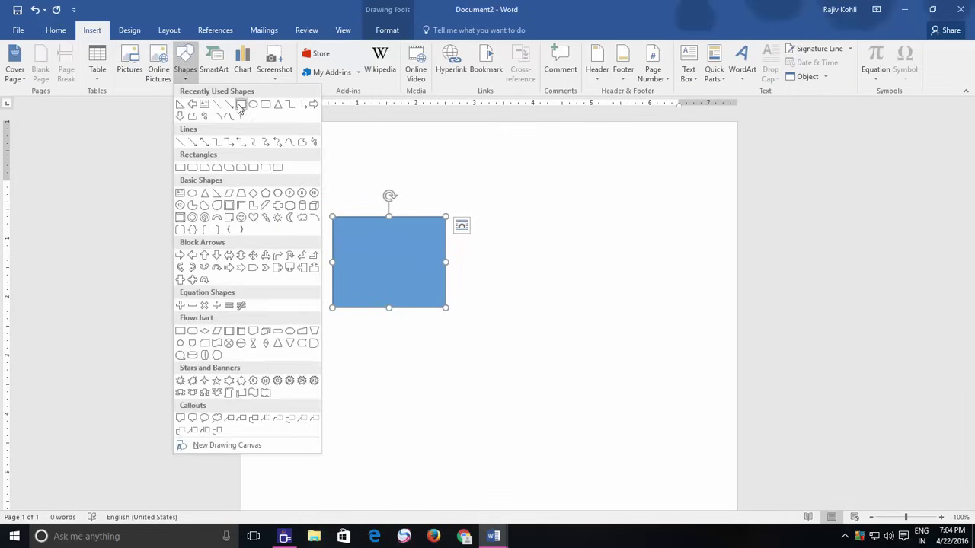
{"action": "left_click", "coordinate": [240, 104]}
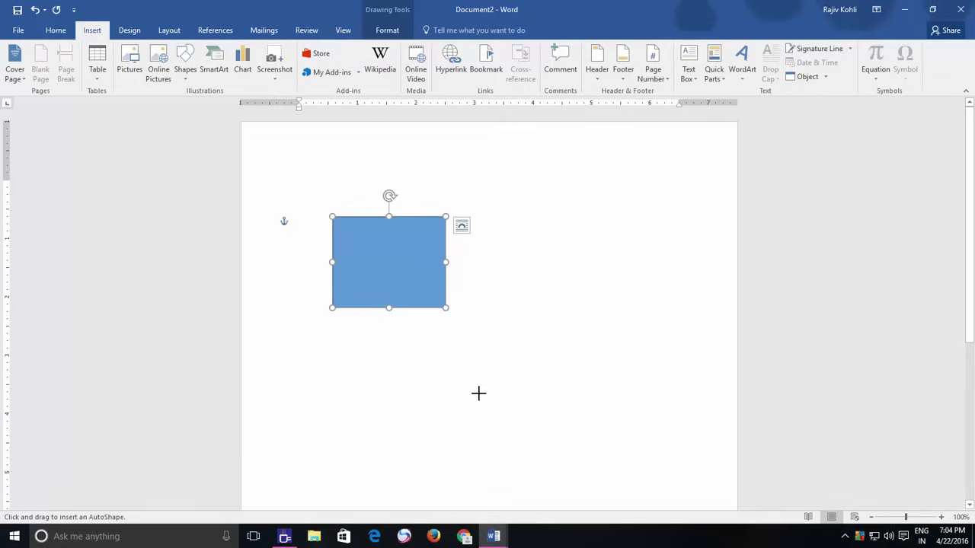
{"action": "left_click_drag", "start_coordinate": [479, 394], "coordinate": [527, 418]}
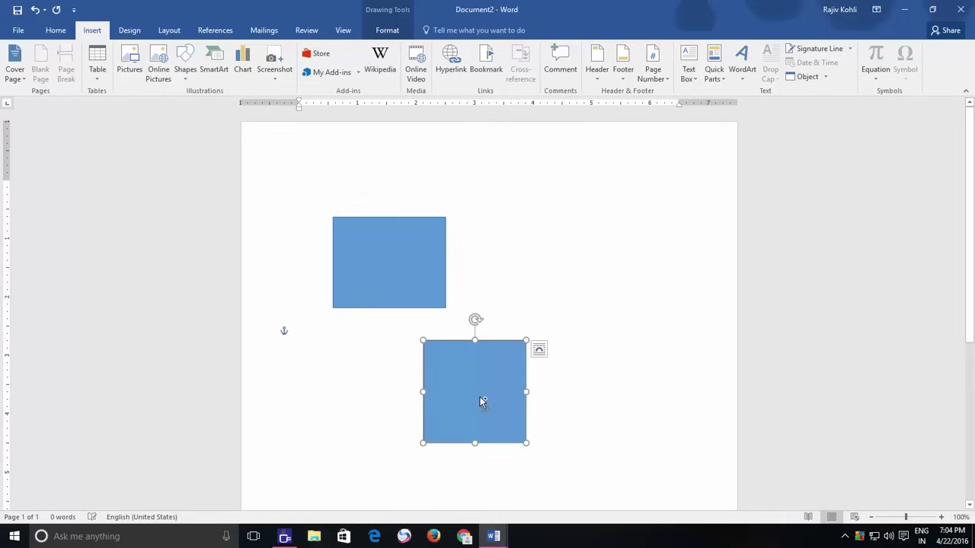
Shrink the rectangle proportionally about its centre to about 1.43 by 1.77 inches
{"action": "left_click", "coordinate": [442, 303]}
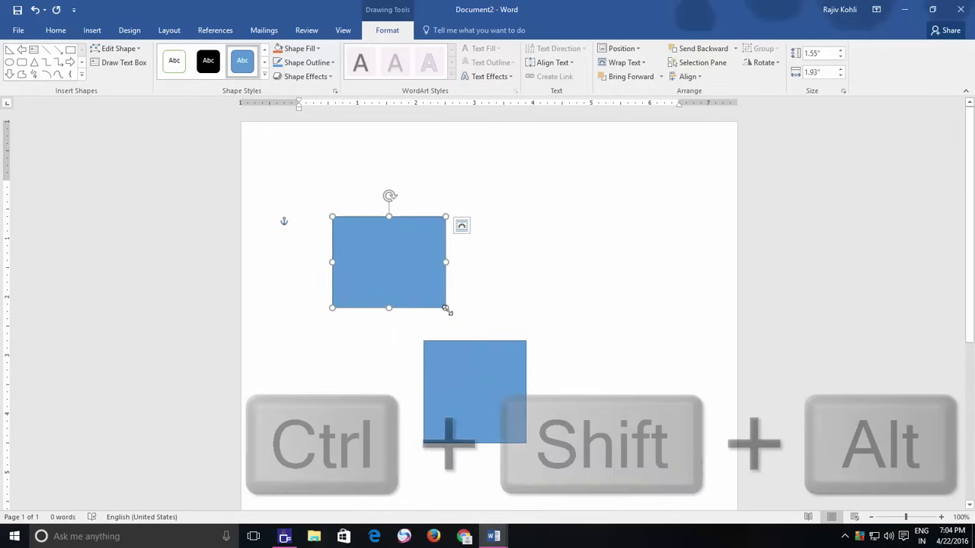
{"action": "mouse_move", "coordinate": [446, 308]}
{"action": "left_mouse_down"}
{"action": "mouse_move", "coordinate": [416, 284]}
{"action": "mouse_move", "coordinate": [462, 317]}
{"action": "mouse_move", "coordinate": [439, 303]}
{"action": "left_mouse_up"}
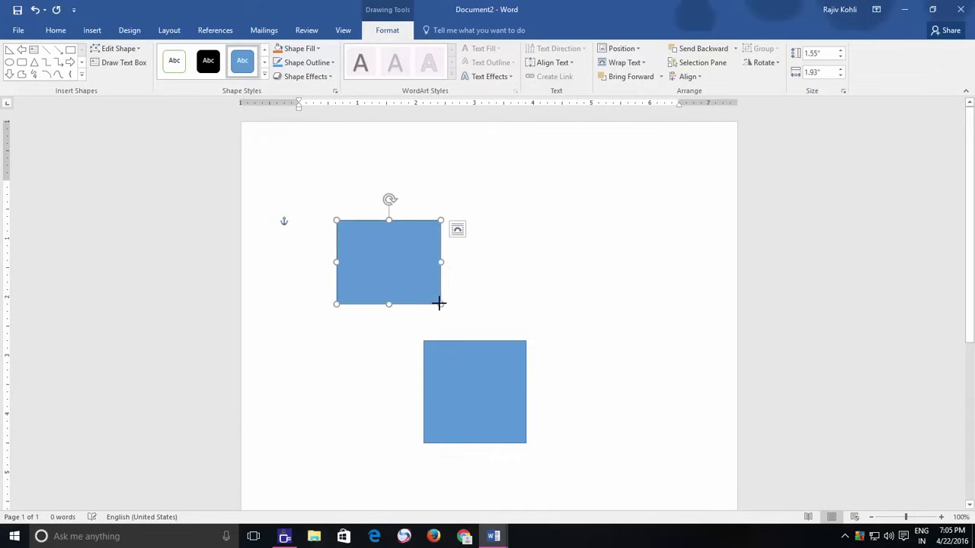
Delete the square and the rectangle to leave the page empty
{"action": "left_click", "coordinate": [450, 377]}
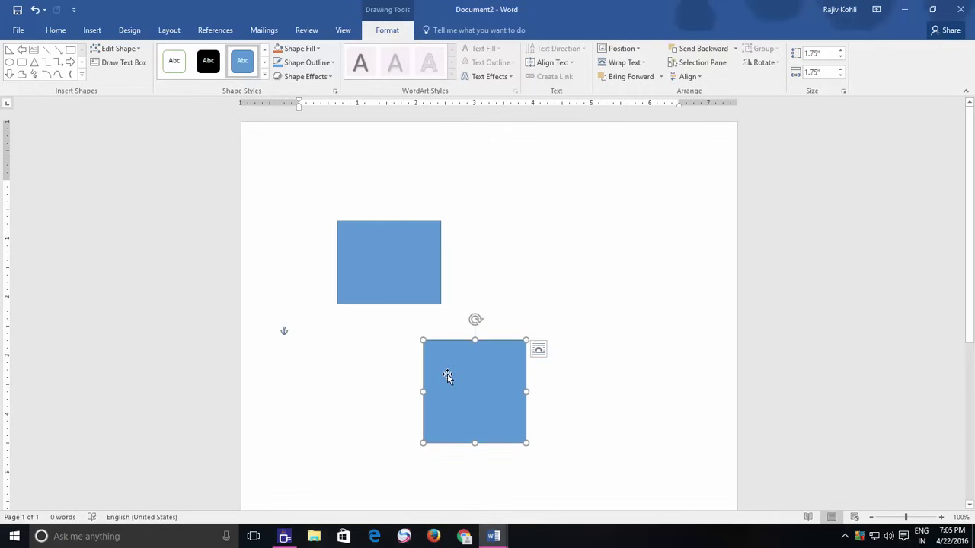
{"action": "key", "text": "Delete"}
{"action": "left_click", "coordinate": [402, 260]}
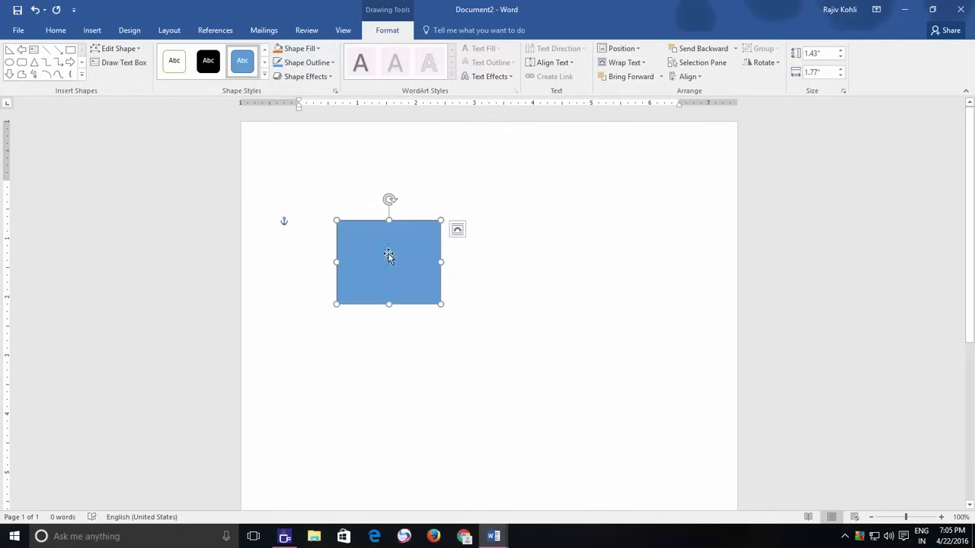
{"action": "key", "text": "Delete"}
Draw a circle about 3.01 inches high and 3.06 inches wide near the middle of the page and remove its fill
{"action": "left_click", "coordinate": [91, 30]}
{"action": "left_click", "coordinate": [185, 67]}
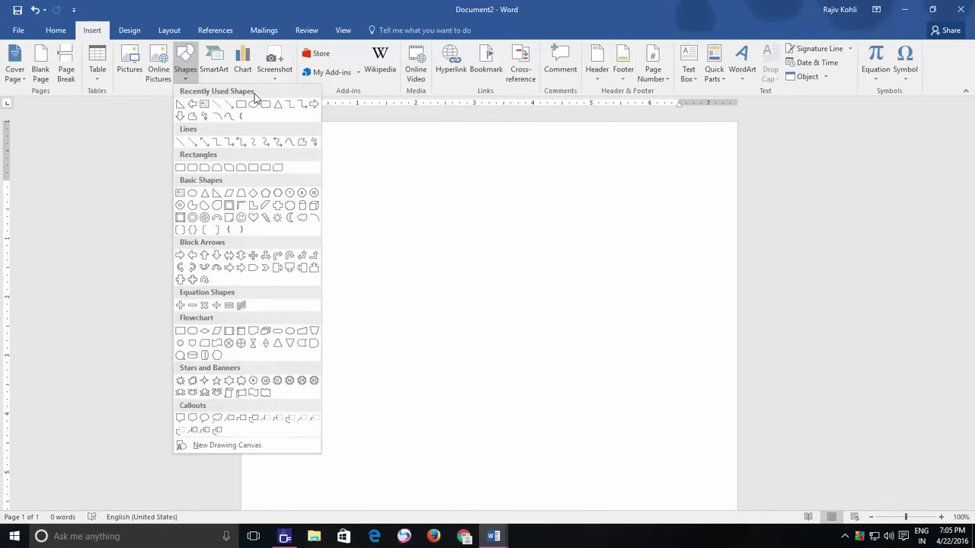
{"action": "left_click", "coordinate": [254, 102]}
{"action": "mouse_move", "coordinate": [413, 226]}
{"action": "left_mouse_down"}
{"action": "mouse_move", "coordinate": [489, 312]}
{"action": "mouse_move", "coordinate": [592, 401]}
{"action": "left_mouse_up"}
{"action": "mouse_move", "coordinate": [485, 294]}
{"action": "left_mouse_down"}
{"action": "mouse_move", "coordinate": [474, 285]}
{"action": "mouse_move", "coordinate": [482, 279]}
{"action": "left_mouse_up"}
{"action": "left_click", "coordinate": [299, 48]}
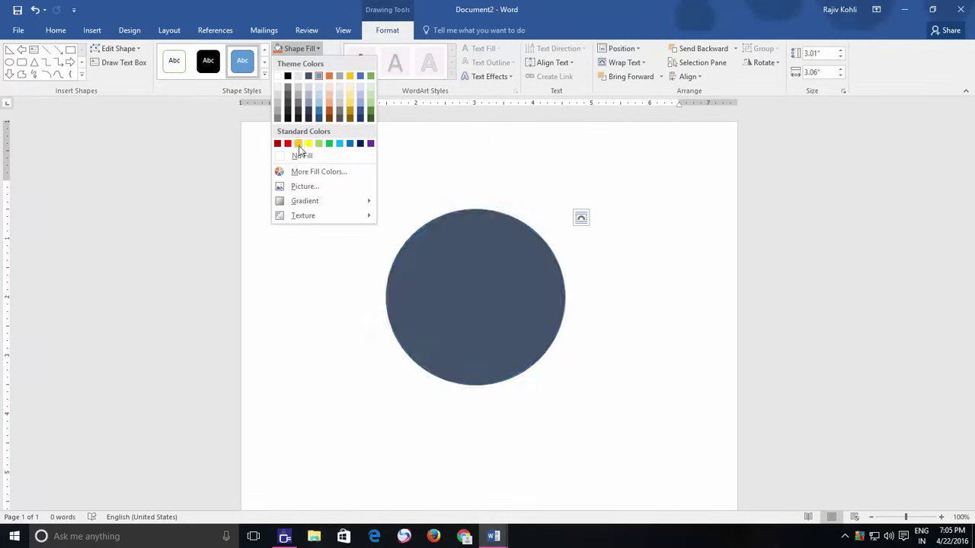
{"action": "left_click", "coordinate": [301, 156]}
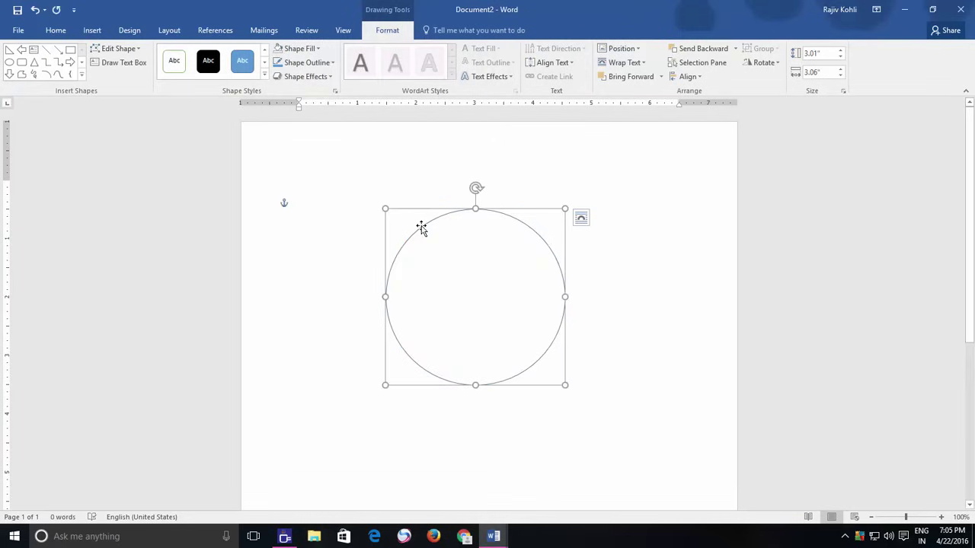
Copy and paste the circle and position the copy exactly over the original
{"action": "left_click", "coordinate": [56, 30]}
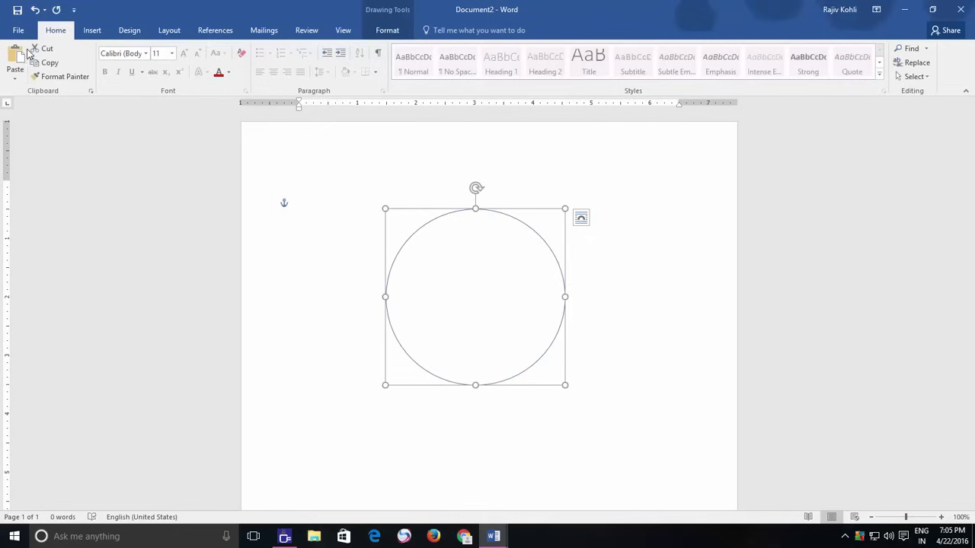
{"action": "left_click", "coordinate": [23, 55]}
{"action": "mouse_move", "coordinate": [495, 221]}
{"action": "left_mouse_down"}
{"action": "mouse_move", "coordinate": [488, 198]}
{"action": "mouse_move", "coordinate": [488, 210]}
{"action": "left_mouse_up"}
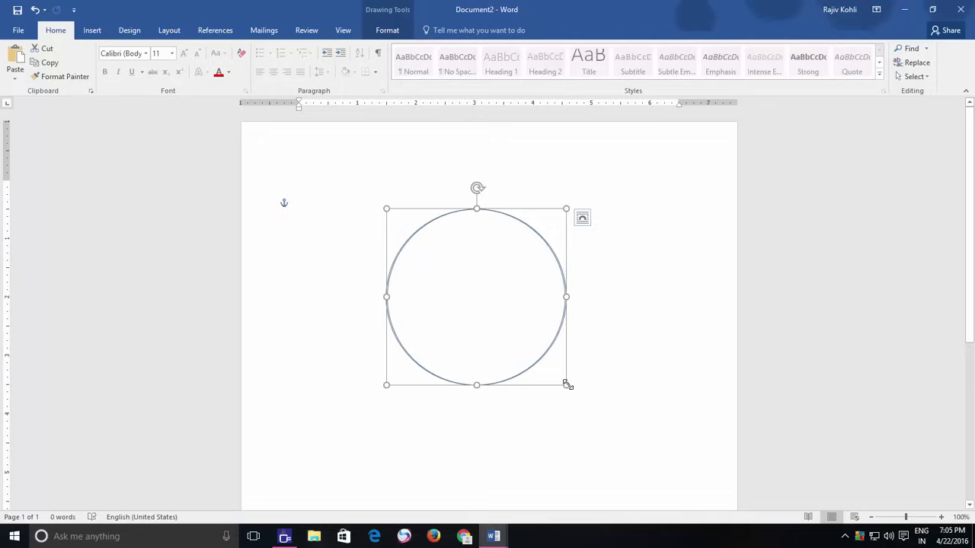
Resize the copied circle about its centre so it sits concentric with the original, and delete the copy
{"action": "left_click_drag", "start_coordinate": [398, 219], "coordinate": [553, 364]}
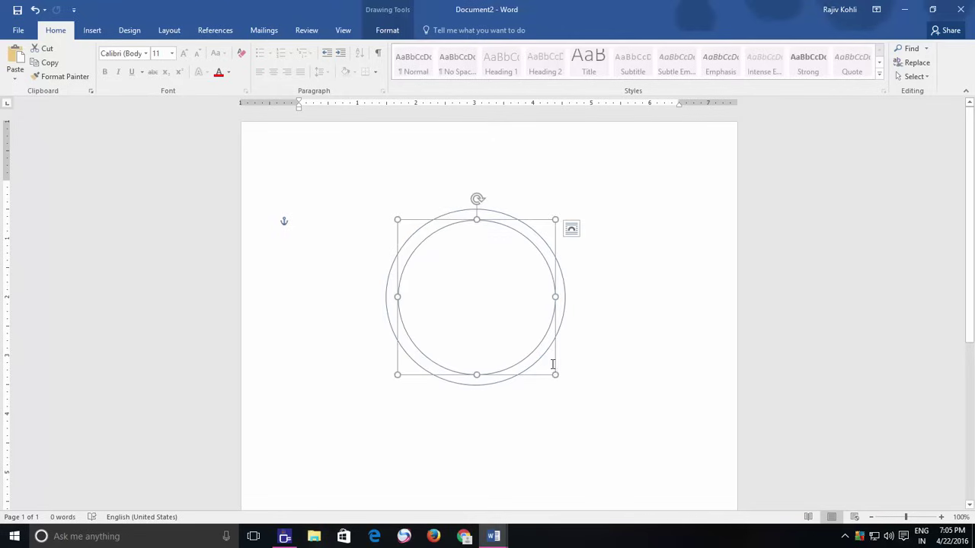
{"action": "left_click_drag", "start_coordinate": [555, 376], "coordinate": [577, 392]}
{"action": "key", "text": "Delete"}
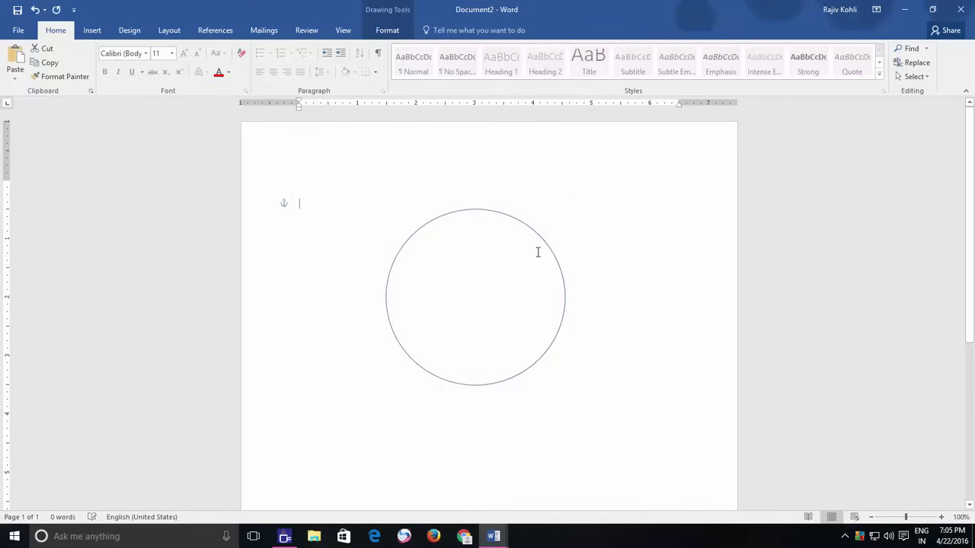
Duplicate the circle directly on the page, placing three overlapping copies to the right, to the left and below it
{"action": "left_click", "coordinate": [513, 220]}
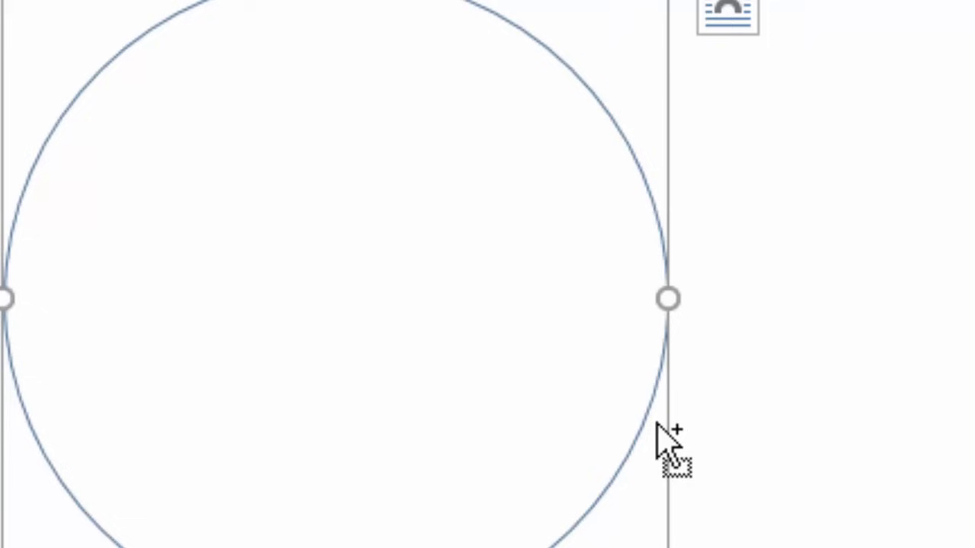
{"action": "left_click_drag", "start_coordinate": [656, 425], "coordinate": [932, 538]}
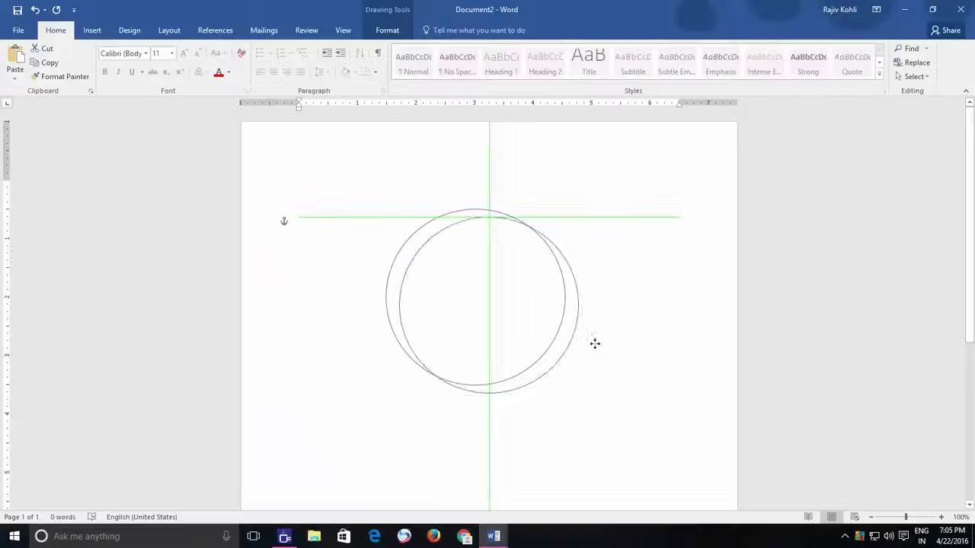
{"action": "left_click_drag", "start_coordinate": [637, 362], "coordinate": [572, 442]}
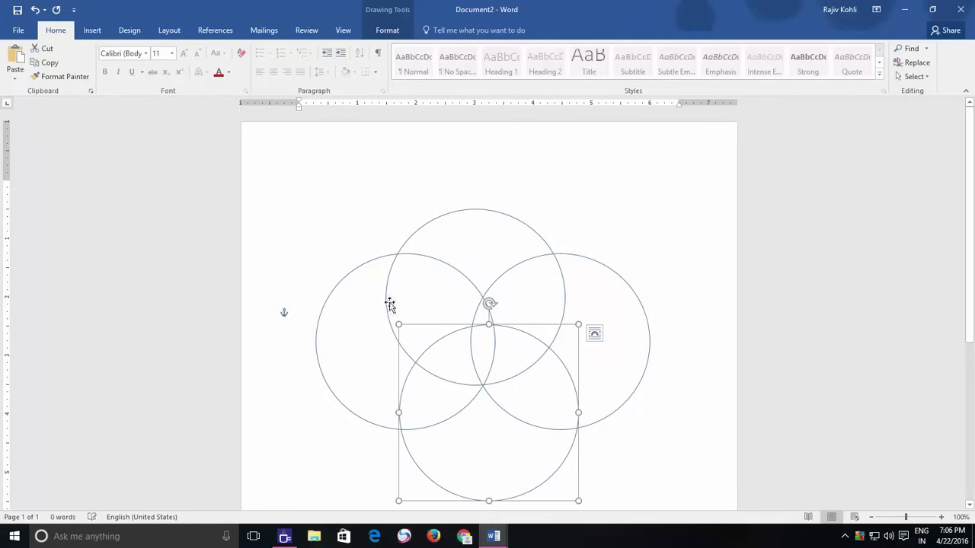
Undo the three circle copies
{"action": "left_click", "coordinate": [35, 10]}
{"action": "left_click", "coordinate": [36, 10]}
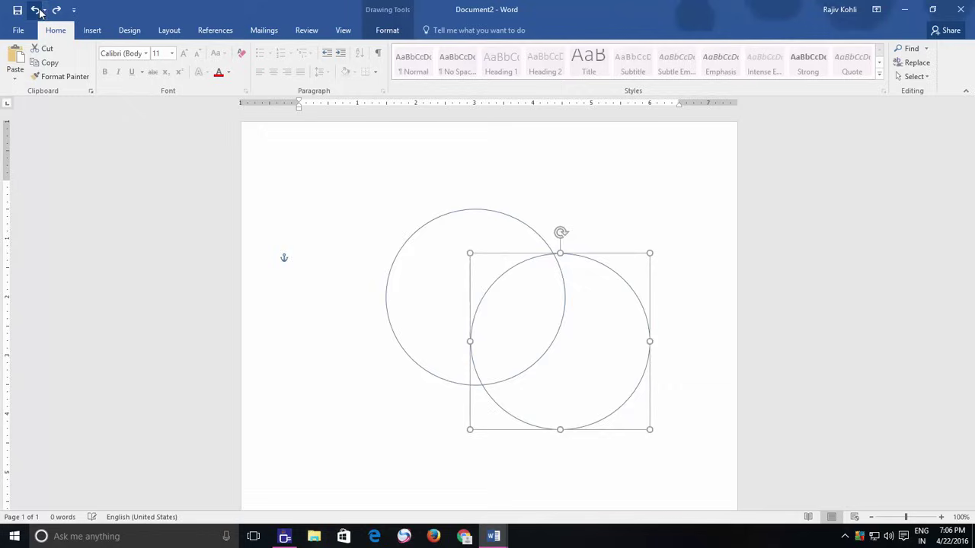
{"action": "left_click", "coordinate": [36, 9]}
Shrink the circle near the page's upper left and duplicate it in straight alignment to the right and below
{"action": "left_click_drag", "start_coordinate": [565, 385], "coordinate": [481, 313]}
{"action": "left_click_drag", "start_coordinate": [458, 209], "coordinate": [390, 207]}
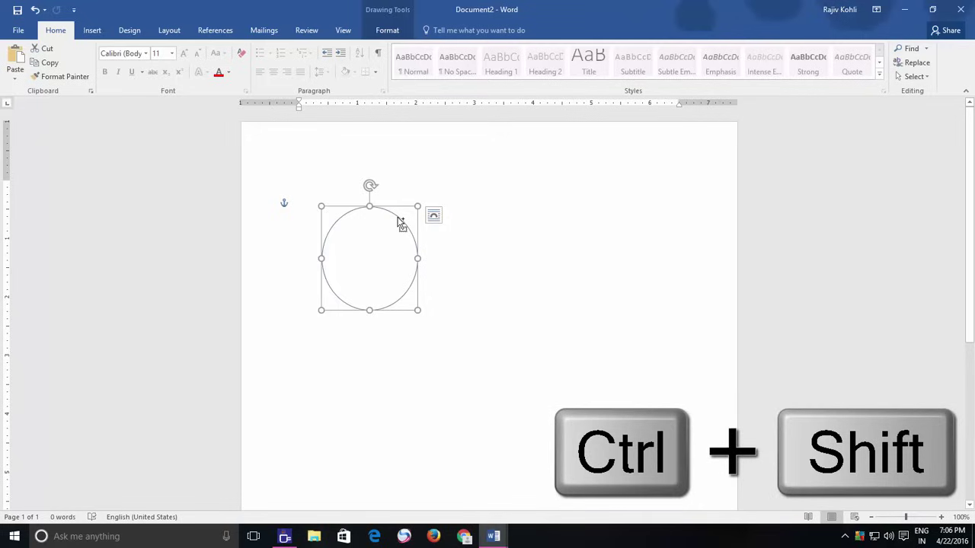
{"action": "mouse_move", "coordinate": [401, 222]}
{"action": "left_mouse_down"}
{"action": "mouse_move", "coordinate": [512, 229]}
{"action": "mouse_move", "coordinate": [516, 209]}
{"action": "mouse_move", "coordinate": [515, 229]}
{"action": "mouse_move", "coordinate": [500, 206]}
{"action": "mouse_move", "coordinate": [522, 342]}
{"action": "left_mouse_up"}
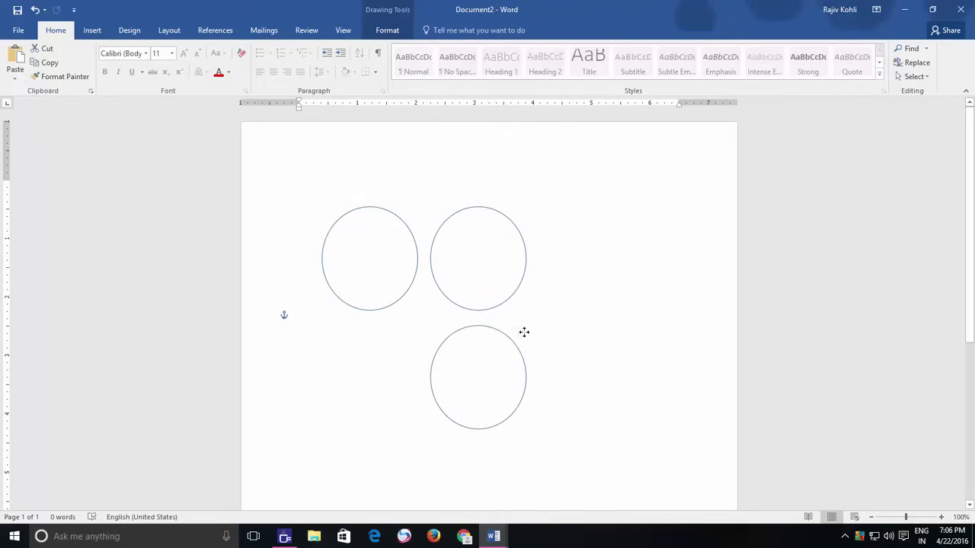
Create a new blank document and draw a rectangle about 1.55" high and 1.76" wide in the page's upper part
{"action": "key", "text": "ctrl+n"}
{"action": "left_click", "coordinate": [91, 31]}
{"action": "left_click", "coordinate": [180, 65]}
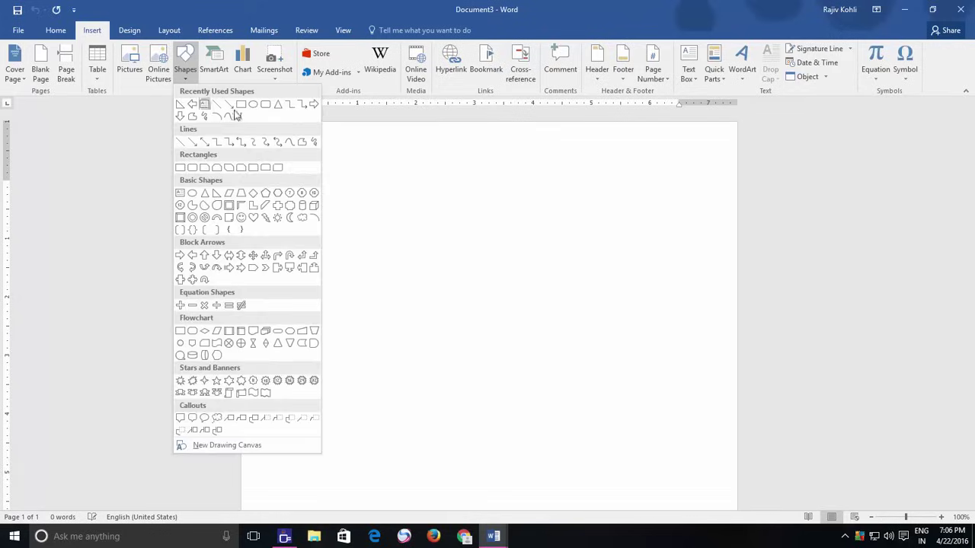
{"action": "left_click", "coordinate": [240, 111]}
{"action": "mouse_move", "coordinate": [372, 196]}
{"action": "left_mouse_down"}
{"action": "mouse_move", "coordinate": [422, 255]}
{"action": "mouse_move", "coordinate": [477, 288]}
{"action": "left_mouse_up"}
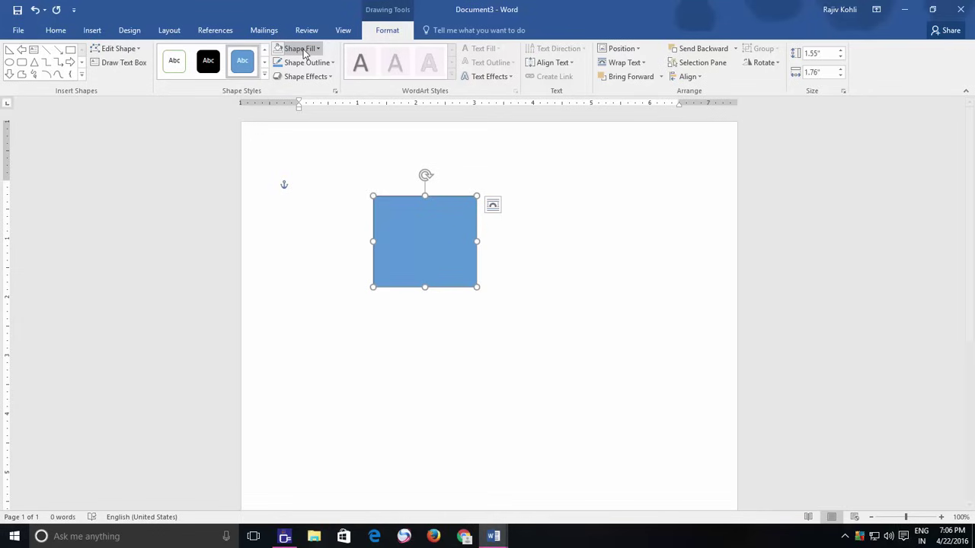
Remove the rectangle's fill and give it a gold outline
{"action": "left_click", "coordinate": [303, 50]}
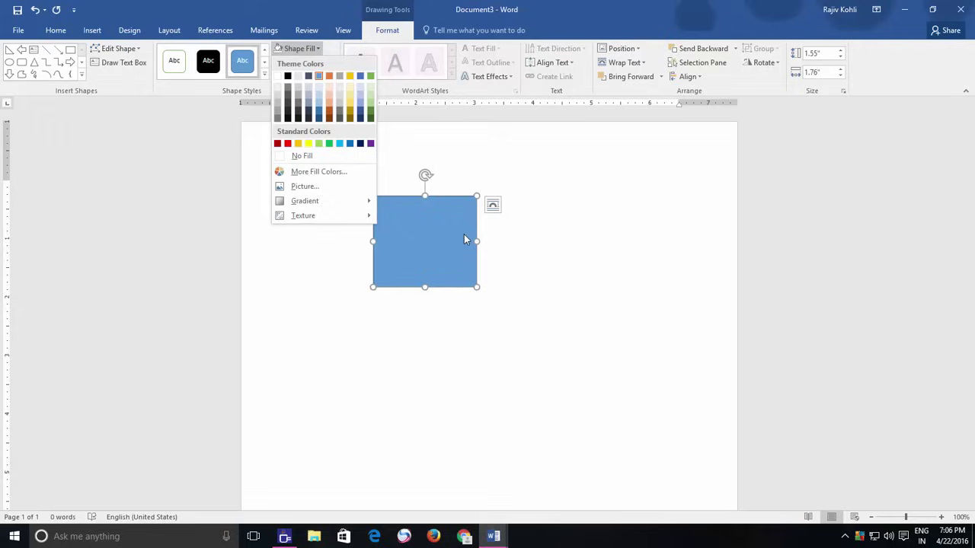
{"action": "left_click", "coordinate": [439, 223]}
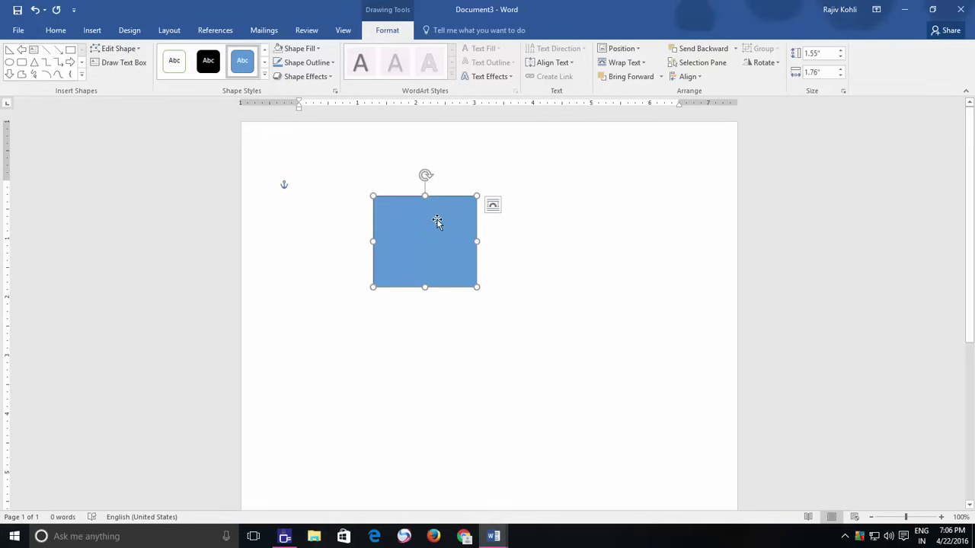
{"action": "left_click", "coordinate": [302, 48]}
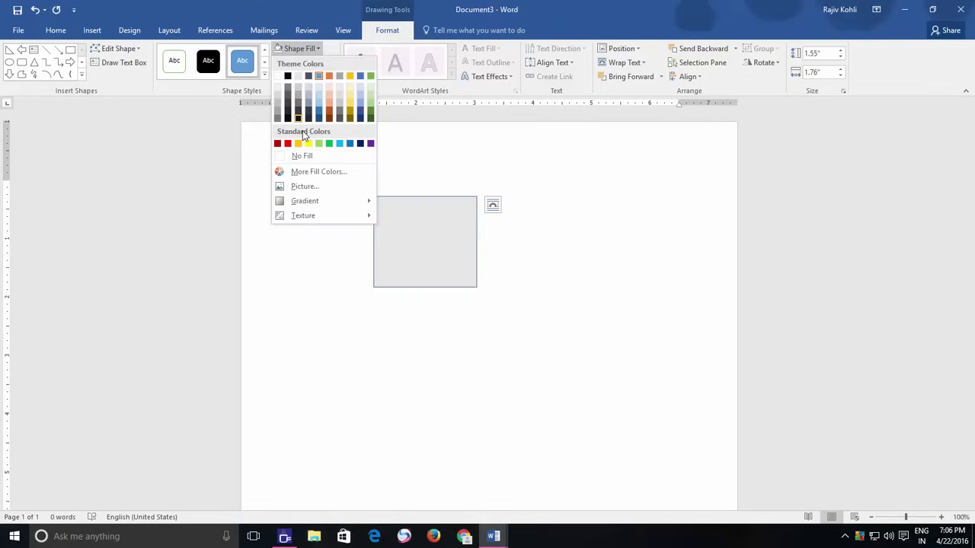
{"action": "left_click", "coordinate": [301, 155]}
{"action": "left_click", "coordinate": [303, 62]}
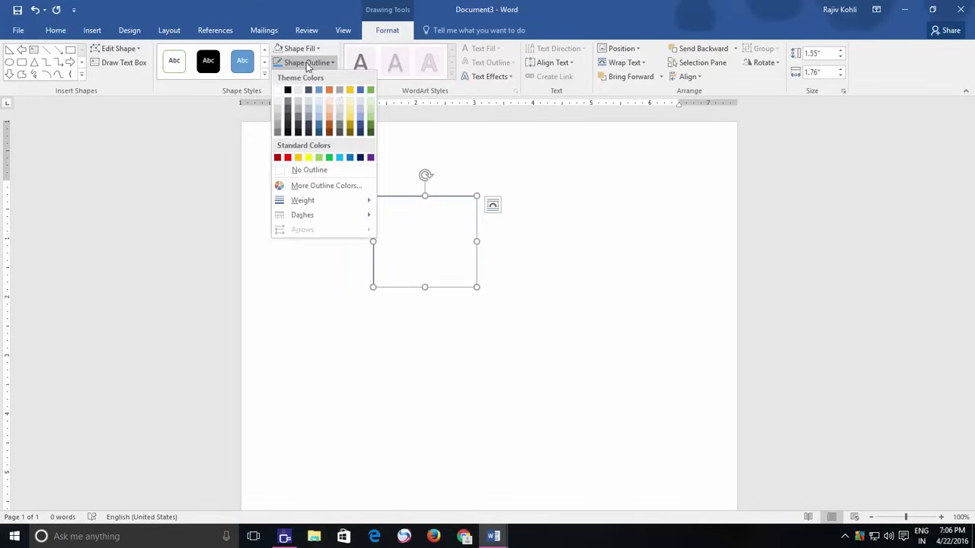
{"action": "left_click", "coordinate": [353, 96]}
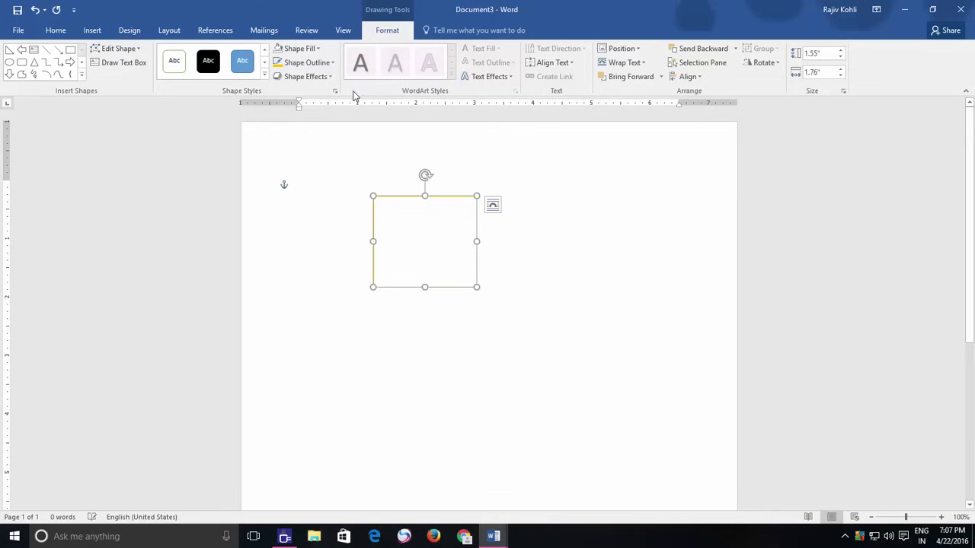
Make the unfilled, gold-outlined rectangle's formatting the default for new shapes and deselect the rectangle
{"action": "right_click", "coordinate": [446, 196]}
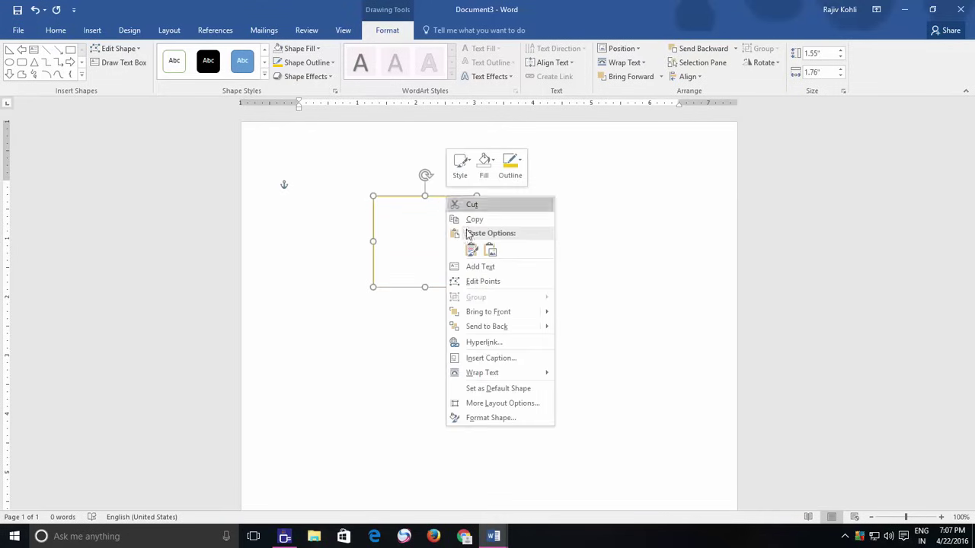
{"action": "left_click", "coordinate": [501, 390]}
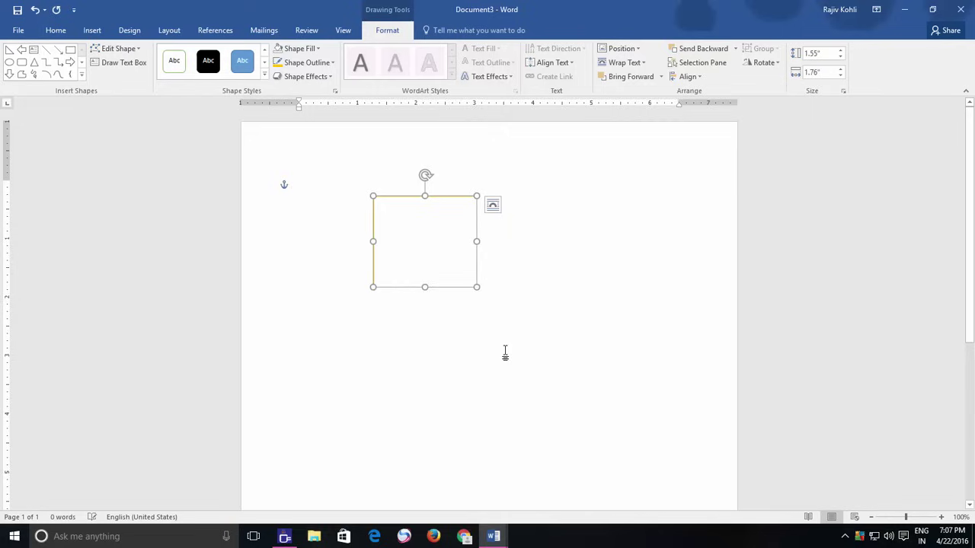
{"action": "left_click", "coordinate": [523, 305]}
Draw a second rectangle about 1.31" high and 2.33" wide below the first one
{"action": "left_click", "coordinate": [98, 30]}
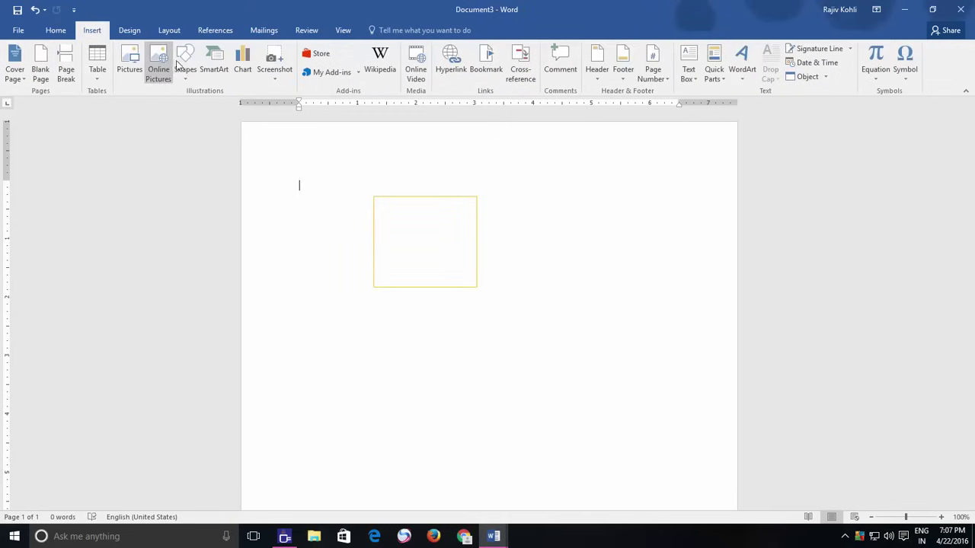
{"action": "left_click", "coordinate": [186, 63]}
{"action": "left_click", "coordinate": [242, 105]}
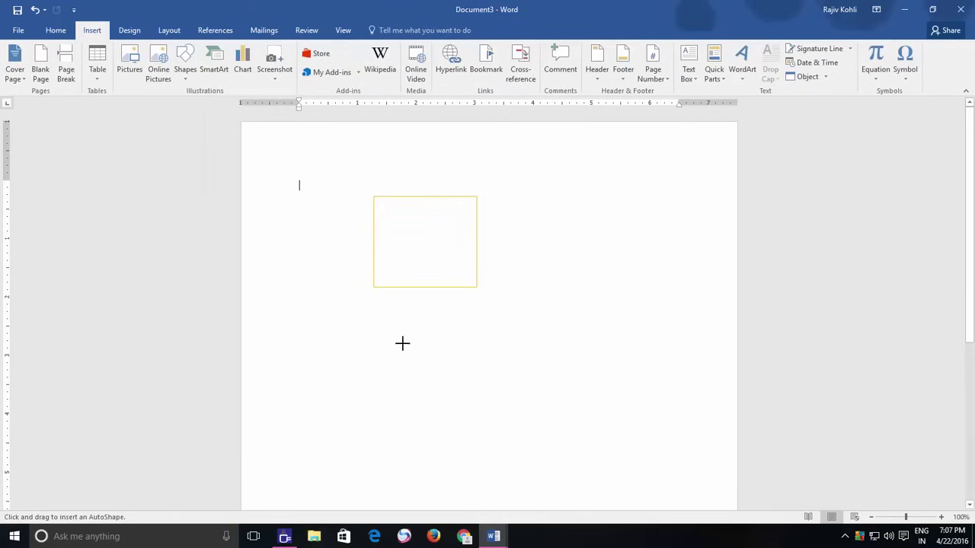
{"action": "left_click_drag", "start_coordinate": [385, 312], "coordinate": [521, 389]}
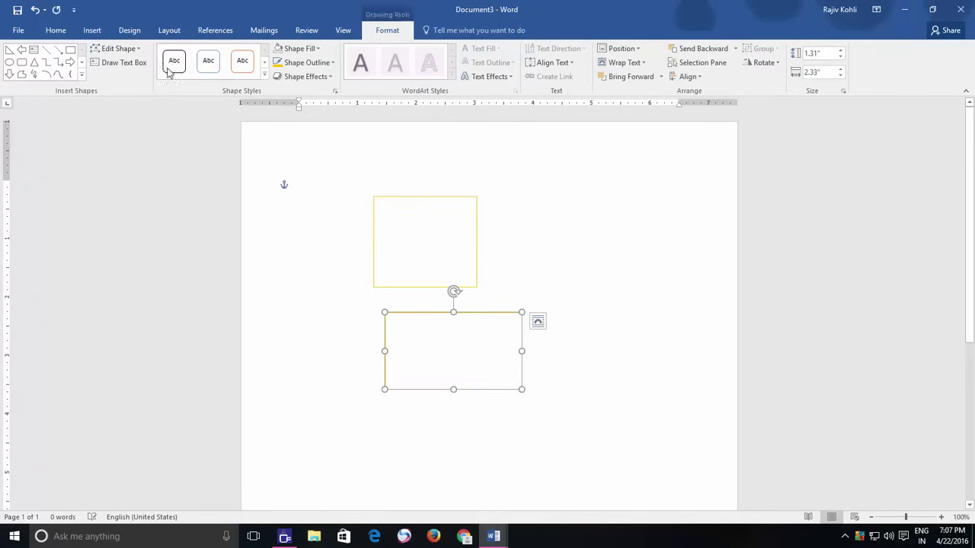
Draw a third, smaller rectangle to the right of the first one and deselect it
{"action": "left_click", "coordinate": [93, 30]}
{"action": "left_click", "coordinate": [186, 63]}
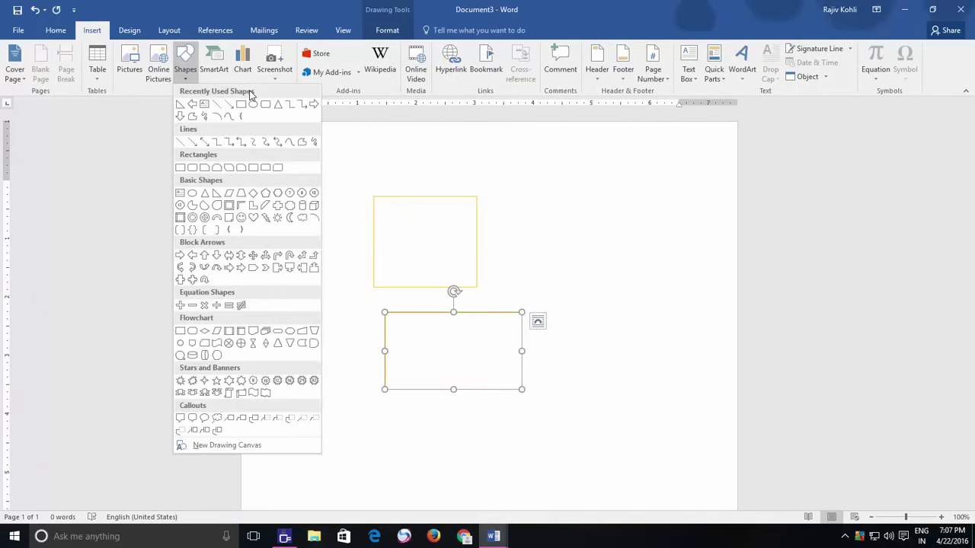
{"action": "left_click", "coordinate": [242, 102]}
{"action": "left_click_drag", "start_coordinate": [517, 204], "coordinate": [609, 260]}
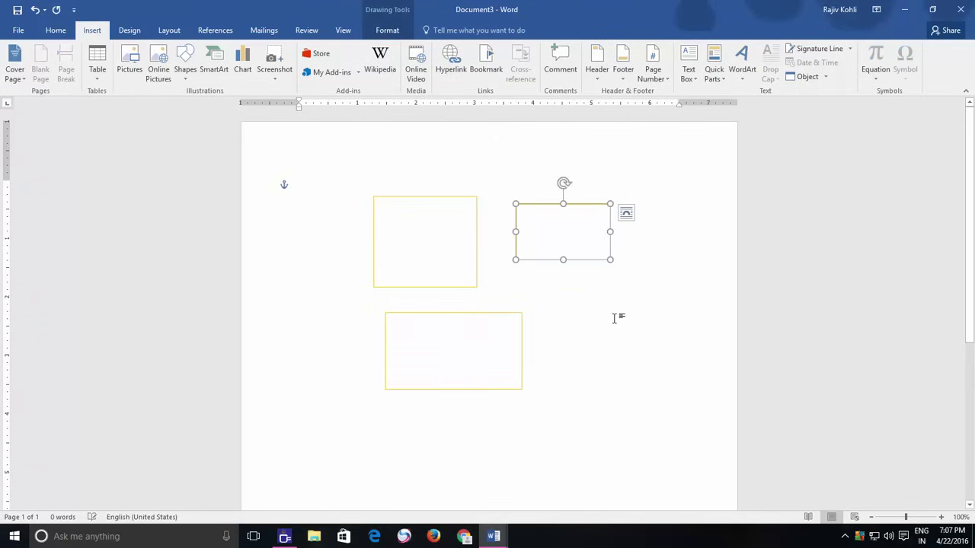
{"action": "left_click", "coordinate": [608, 313]}
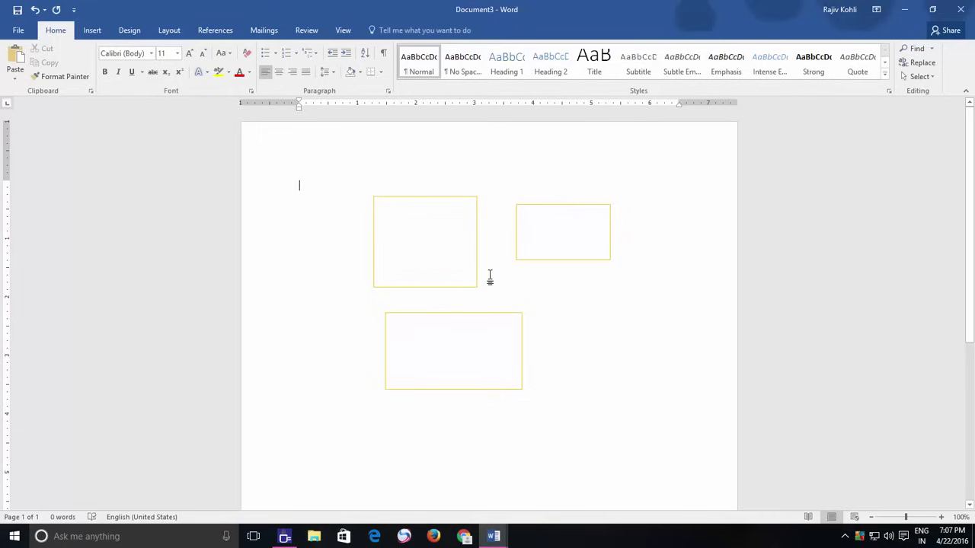
Draw a small rectangle about 0.69" high and 0.95" wide below the others and fill it with the blue theme color
{"action": "left_click", "coordinate": [90, 31]}
{"action": "left_click", "coordinate": [180, 65]}
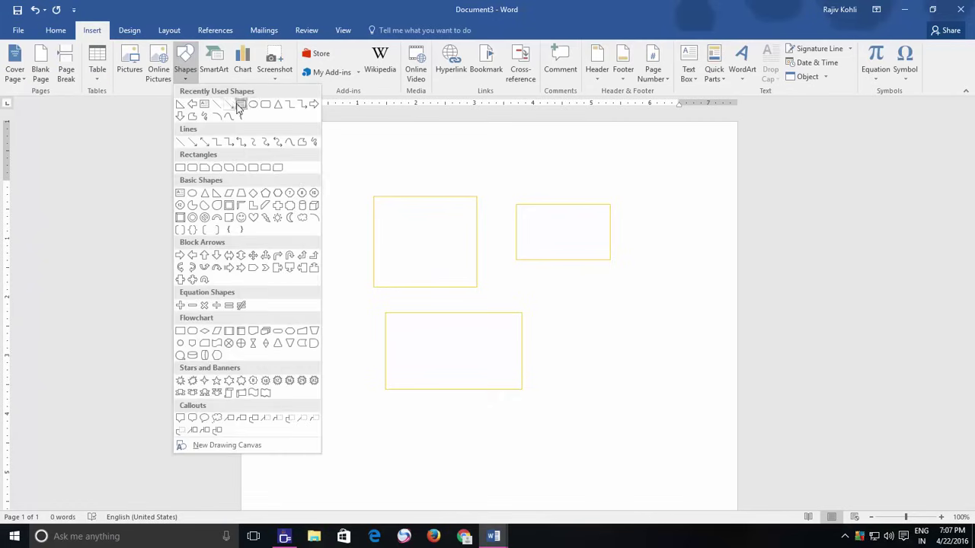
{"action": "left_click", "coordinate": [235, 106]}
{"action": "left_click_drag", "start_coordinate": [379, 407], "coordinate": [395, 354]}
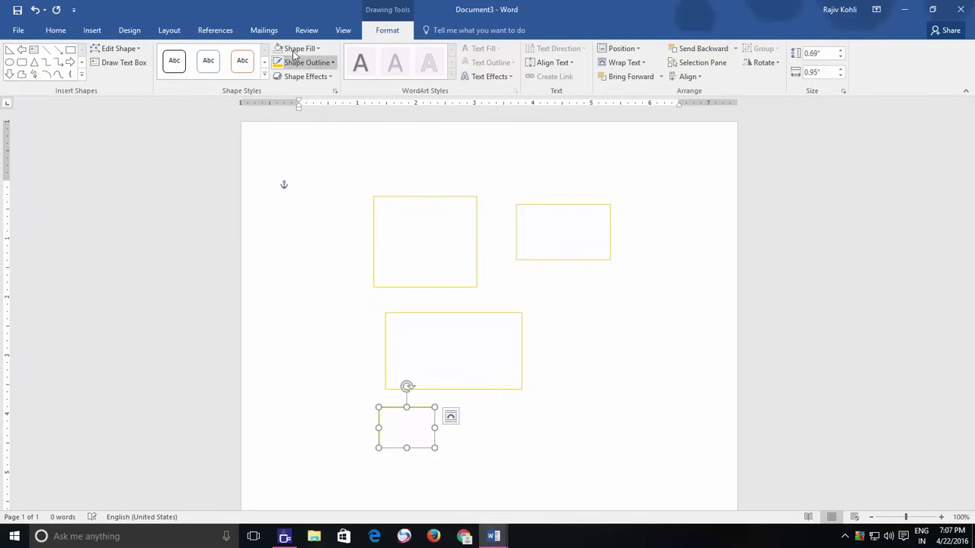
{"action": "left_click", "coordinate": [298, 48]}
{"action": "left_click", "coordinate": [319, 79]}
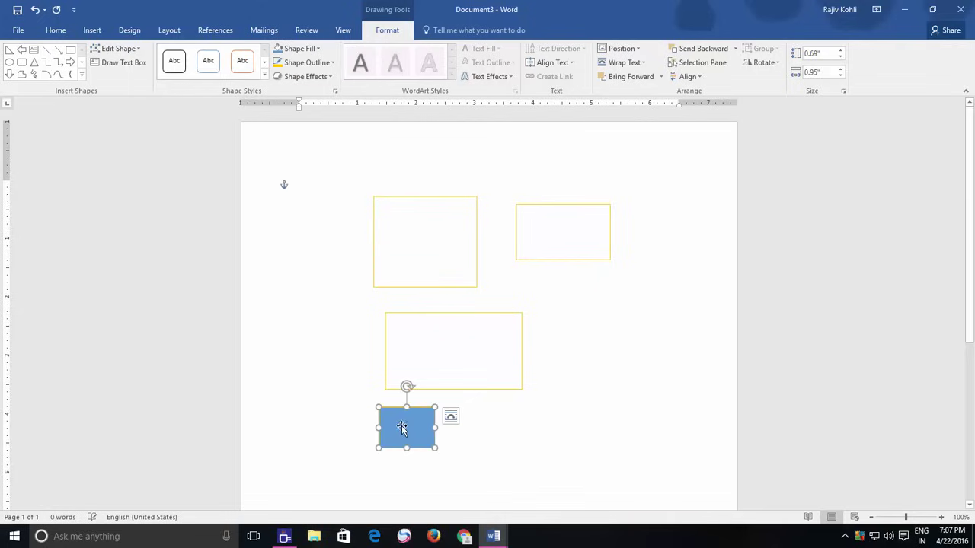
Move the first rectangle toward the page's upper left and place the blue rectangle inside it, roughly centered
{"action": "mouse_move", "coordinate": [403, 429]}
{"action": "left_mouse_down"}
{"action": "mouse_move", "coordinate": [532, 429]}
{"action": "mouse_move", "coordinate": [407, 429]}
{"action": "left_mouse_up"}
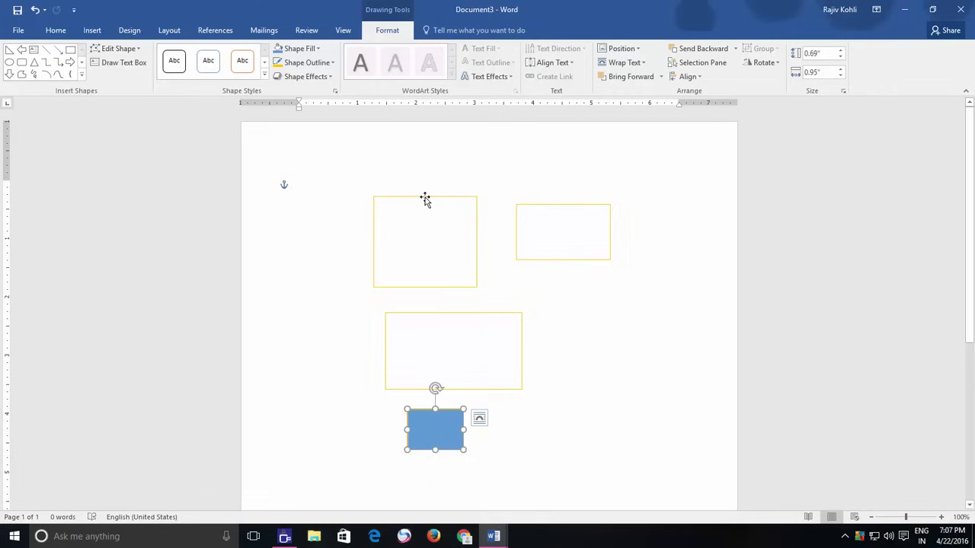
{"action": "left_click_drag", "start_coordinate": [425, 197], "coordinate": [384, 177]}
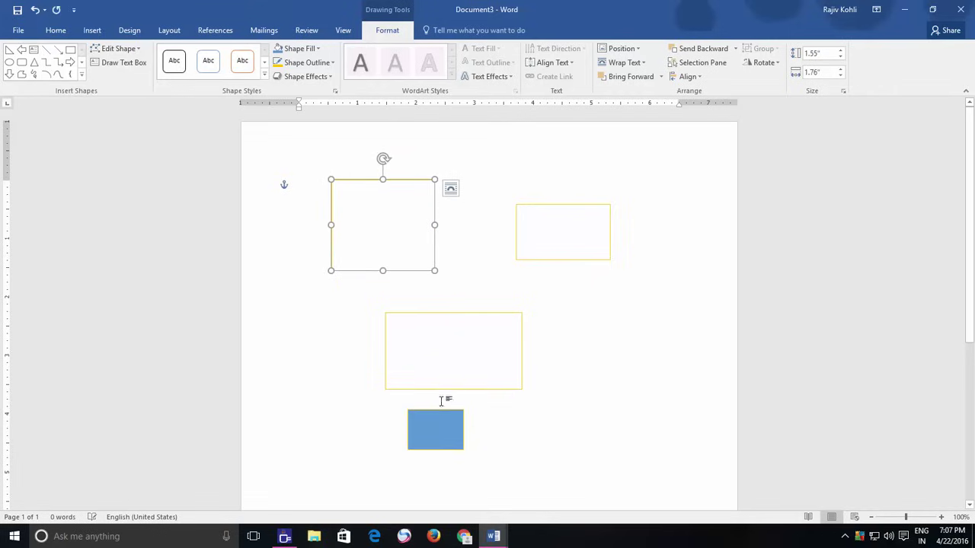
{"action": "left_click_drag", "start_coordinate": [431, 428], "coordinate": [375, 221]}
{"action": "left_click_drag", "start_coordinate": [396, 183], "coordinate": [397, 189]}
{"action": "left_click", "coordinate": [533, 308]}
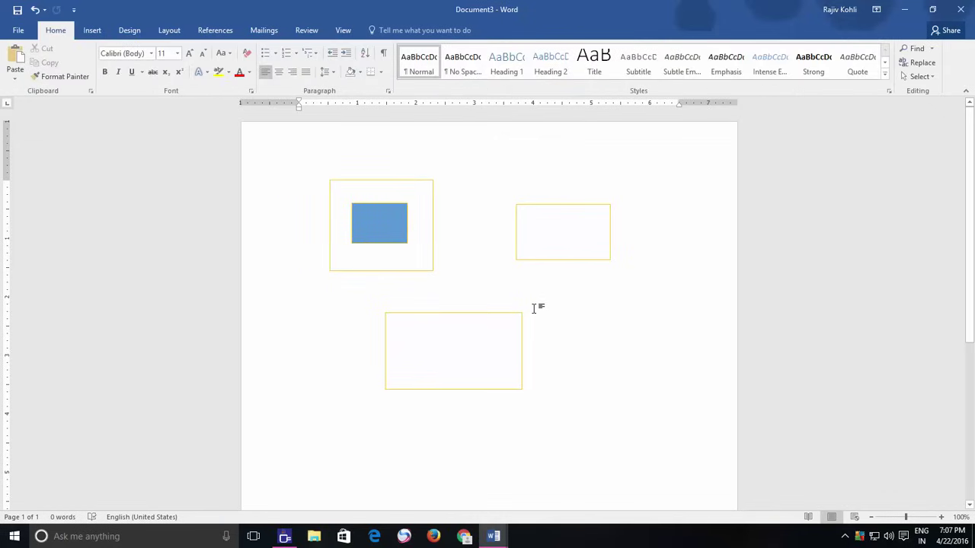
Close the document without saving and create a new blank document
{"action": "key", "text": "ctrl+w"}
{"action": "key", "text": "n"}
{"action": "key", "text": "ctrl+n"}
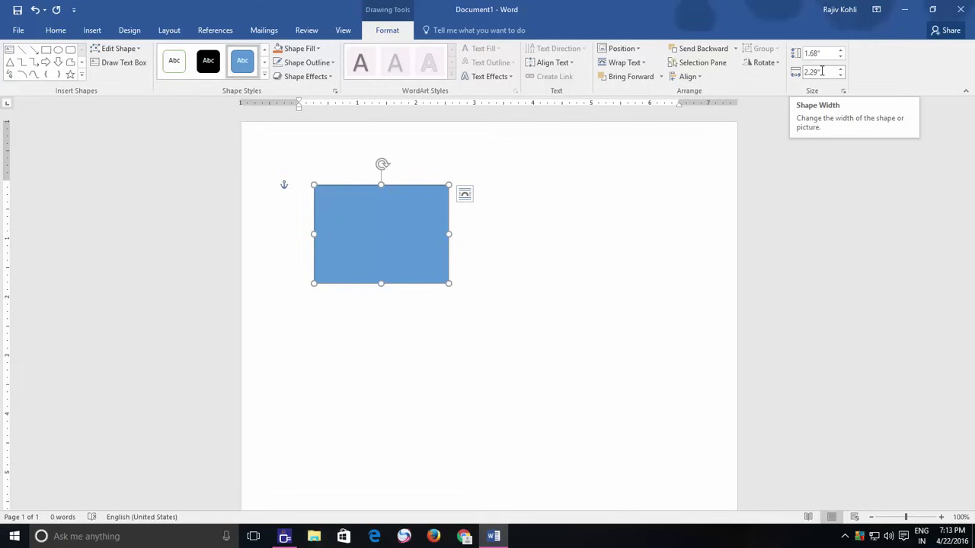
Set the blue rectangle's width to 3.5", and then its height to 3"
{"action": "left_click", "coordinate": [822, 71]}
{"action": "type", "text": "3.5"}
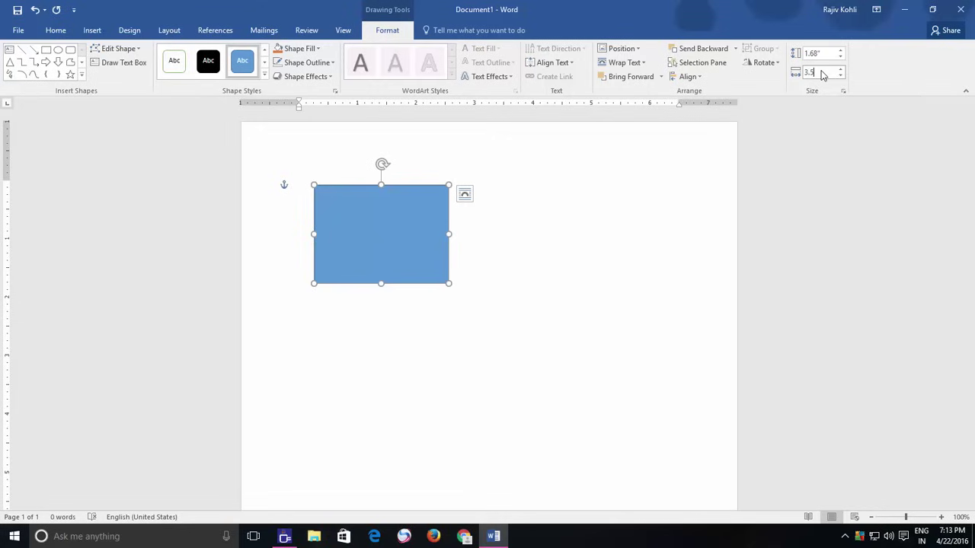
{"action": "key", "text": "Return"}
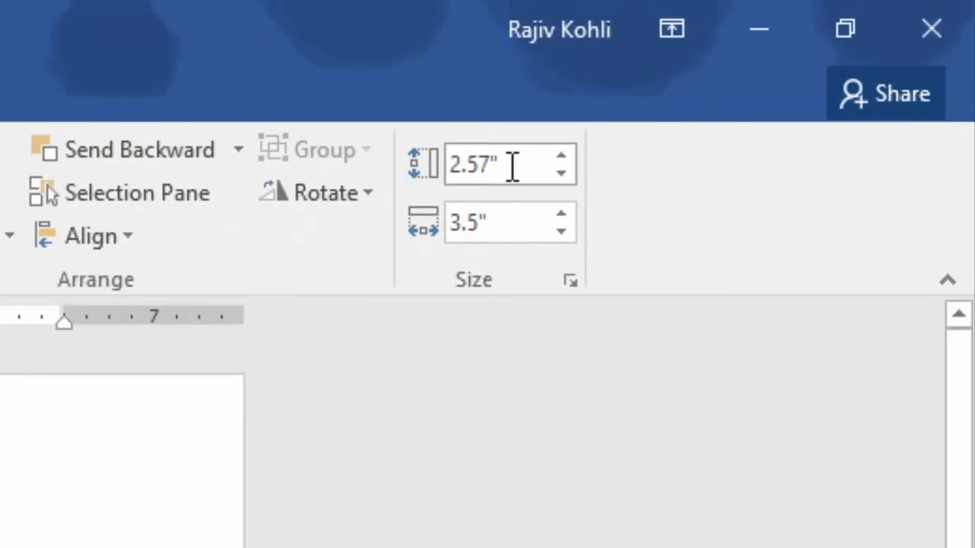
{"action": "left_click", "coordinate": [823, 55]}
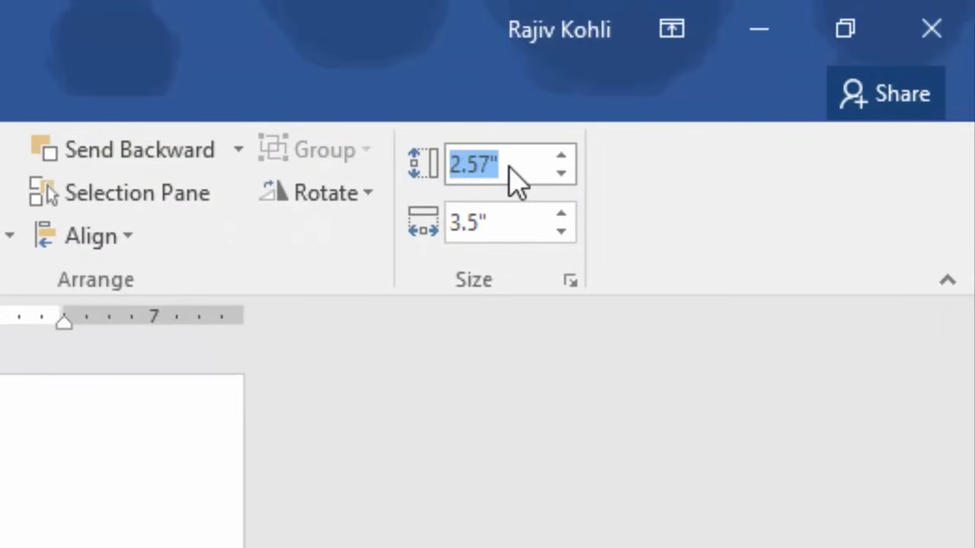
{"action": "type", "text": "3"}
{"action": "key", "text": "Return"}
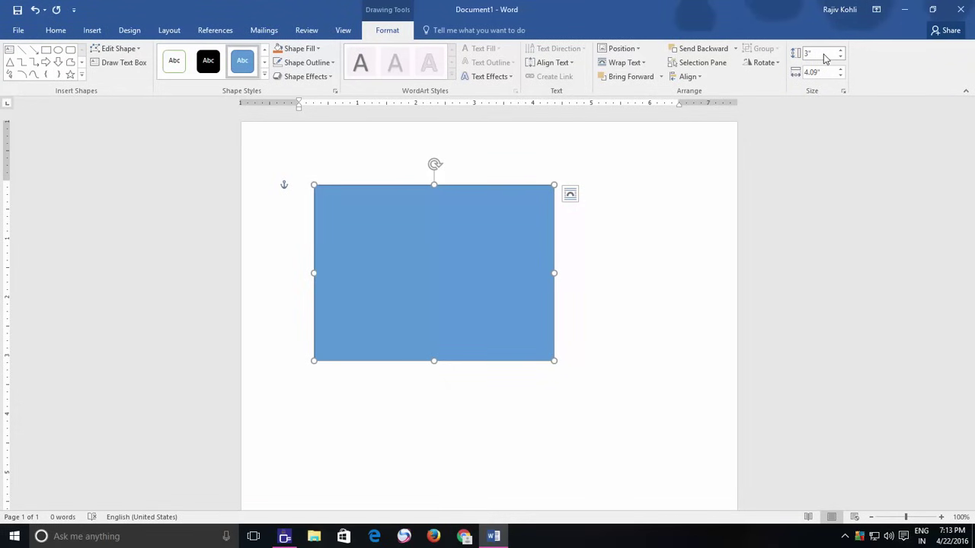
Set the rectangle's height to 4", and then its width to 3"
{"action": "left_click", "coordinate": [825, 54]}
{"action": "type", "text": "4"}
{"action": "left_click", "coordinate": [823, 72]}
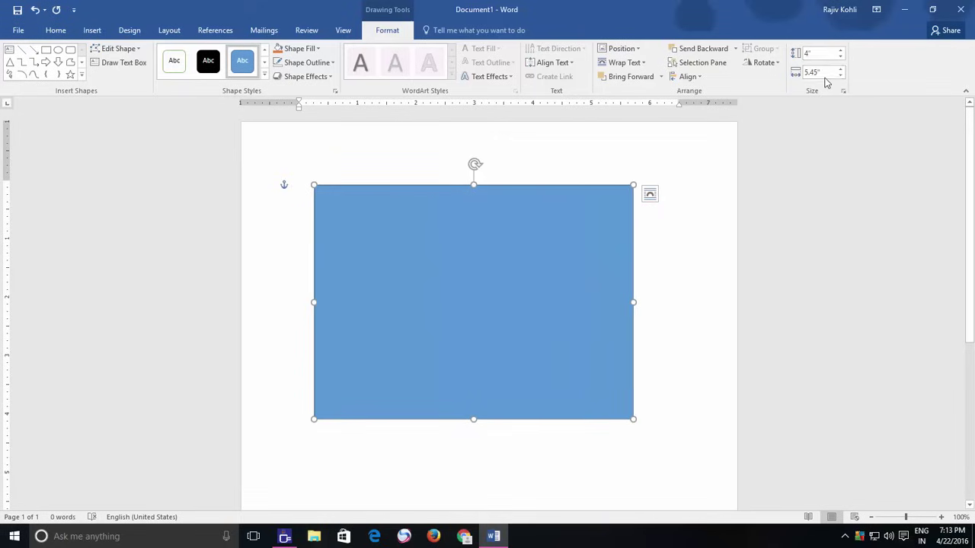
{"action": "double_click", "coordinate": [824, 72]}
{"action": "type", "text": "3"}
{"action": "key", "text": "Return"}
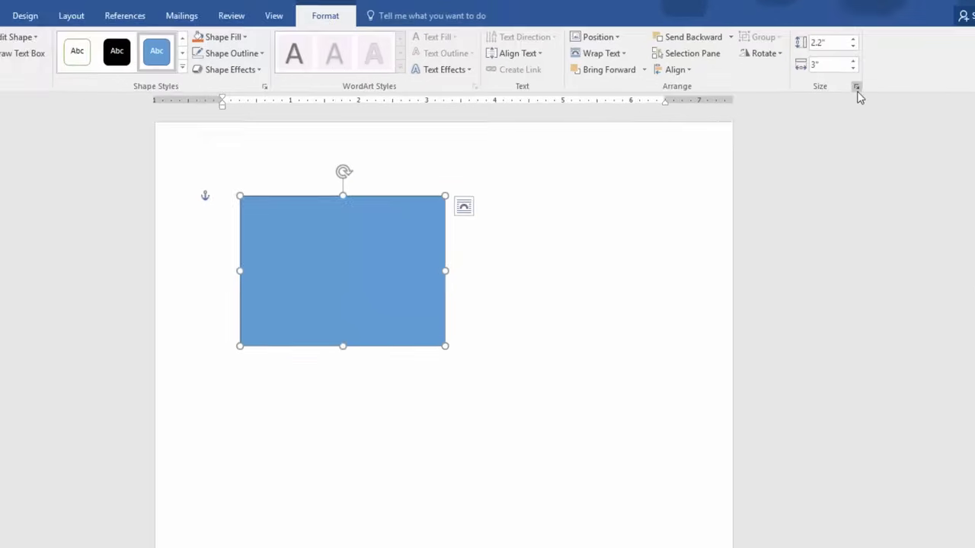
Unlock the rectangle's aspect ratio in its layout size settings
{"action": "left_click", "coordinate": [843, 91]}
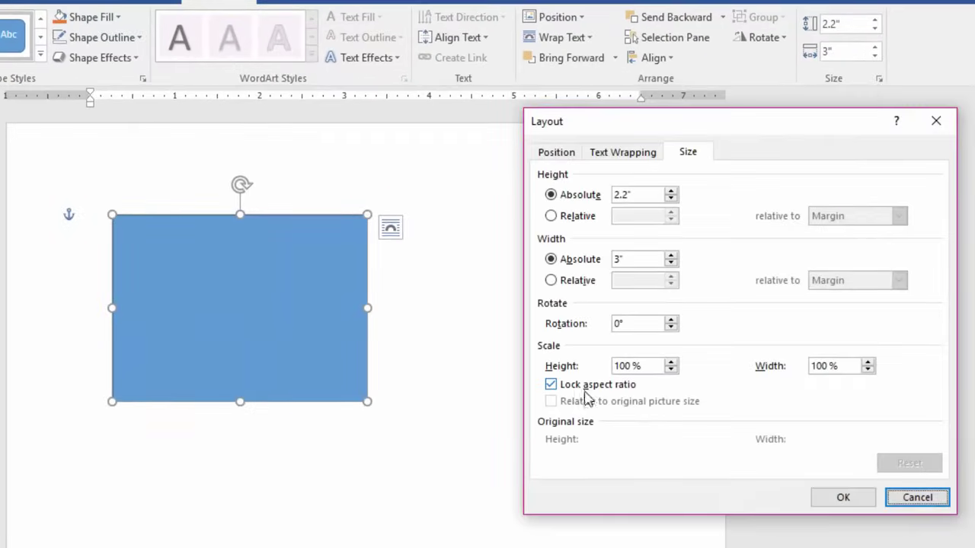
{"action": "left_click", "coordinate": [551, 386]}
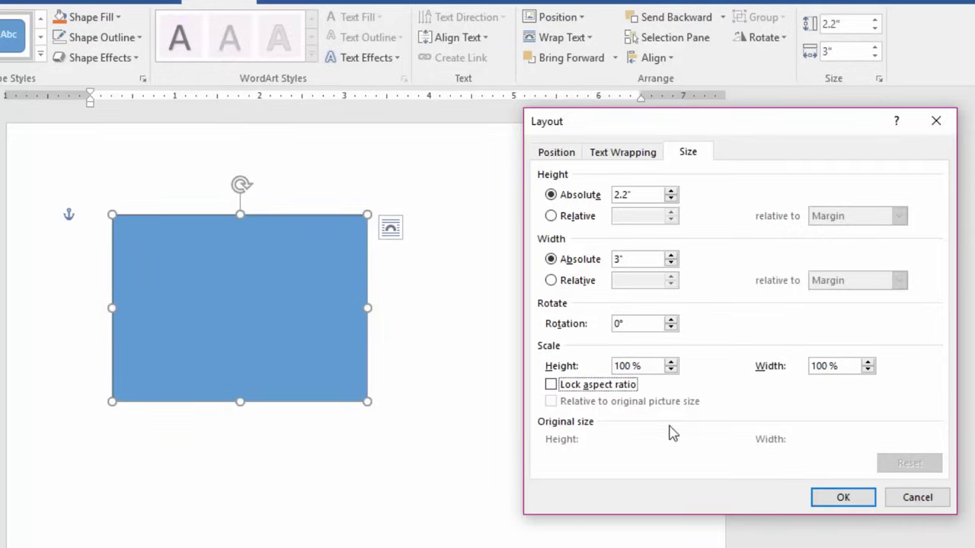
{"action": "left_click", "coordinate": [834, 499]}
Set the rectangle's width to 3.5" and its height to 2.1"
{"action": "left_click", "coordinate": [859, 52]}
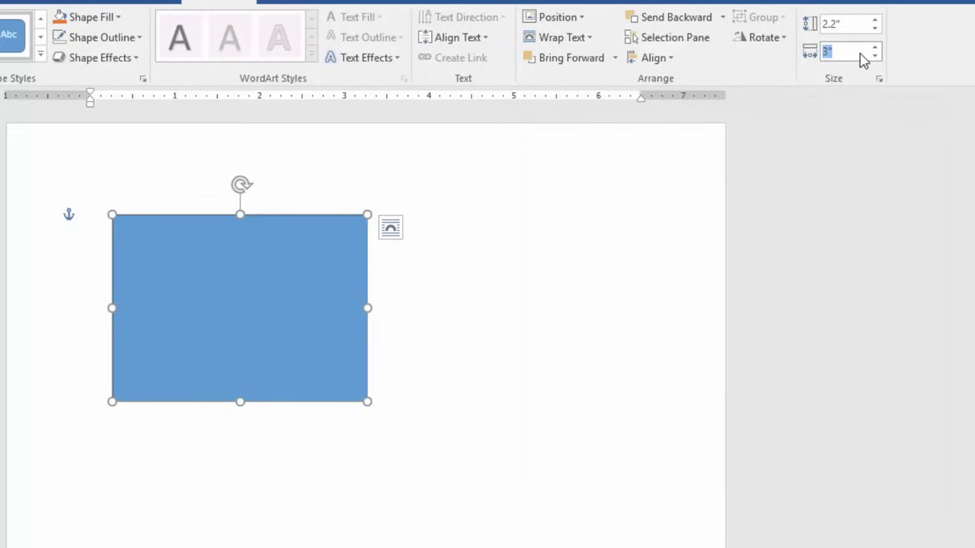
{"action": "type", "text": "3.5"}
{"action": "key", "text": "Return"}
{"action": "left_click", "coordinate": [856, 27]}
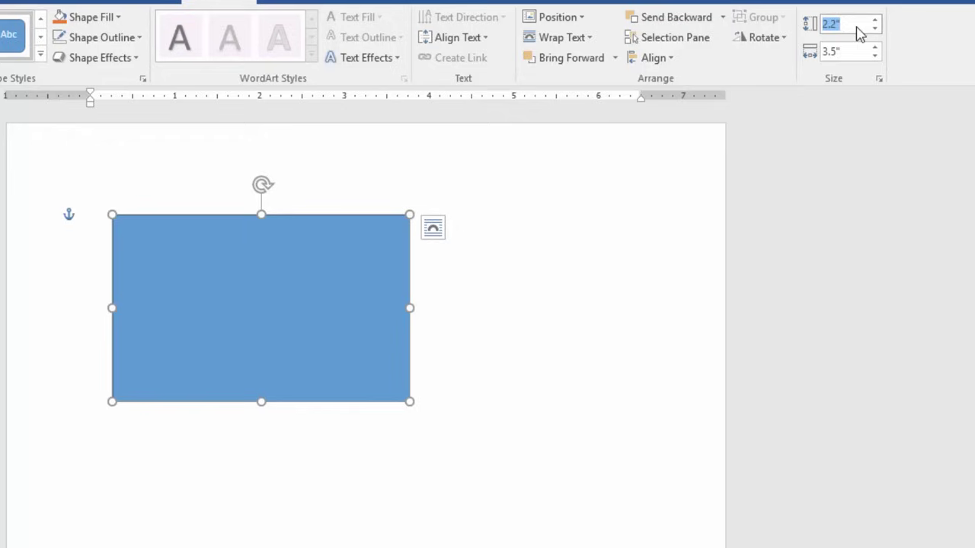
{"action": "type", "text": "2.1"}
{"action": "key", "text": "Return"}
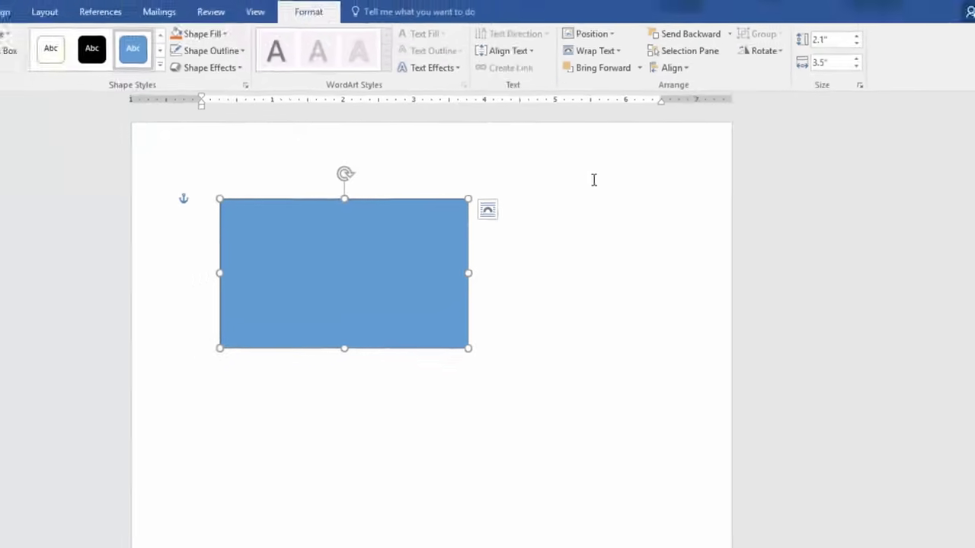
Rotate the rectangle slightly clockwise by its rotation handle and turn it back to level
{"action": "left_click_drag", "start_coordinate": [346, 175], "coordinate": [361, 183]}
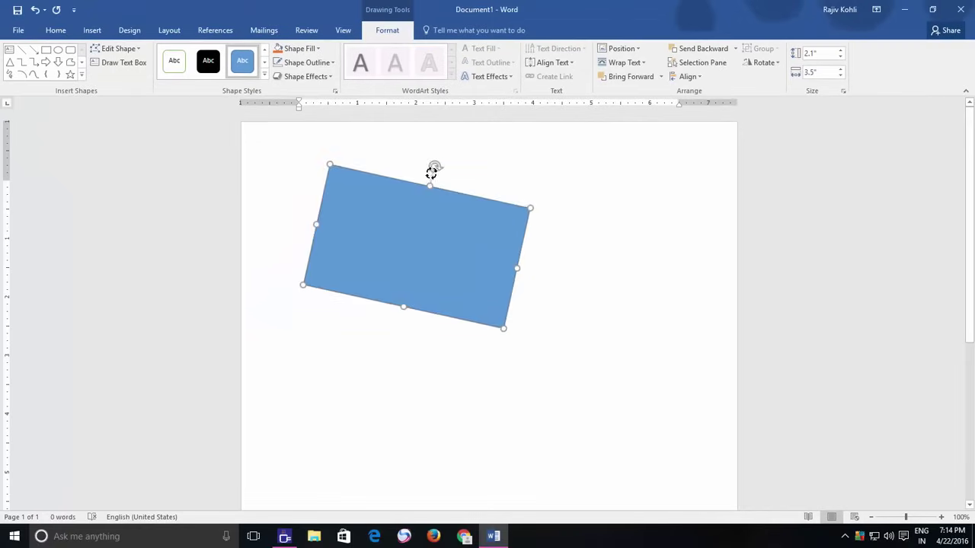
{"action": "left_click_drag", "start_coordinate": [431, 173], "coordinate": [422, 172]}
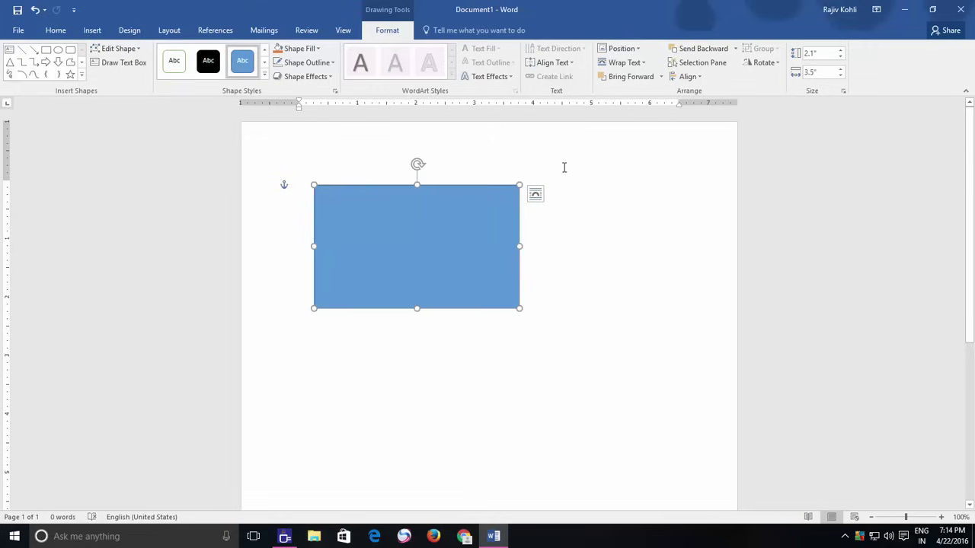
Set the blue rectangle's rotation to exactly 35° in its layout size settings and deselect the shape
{"action": "left_click", "coordinate": [764, 64]}
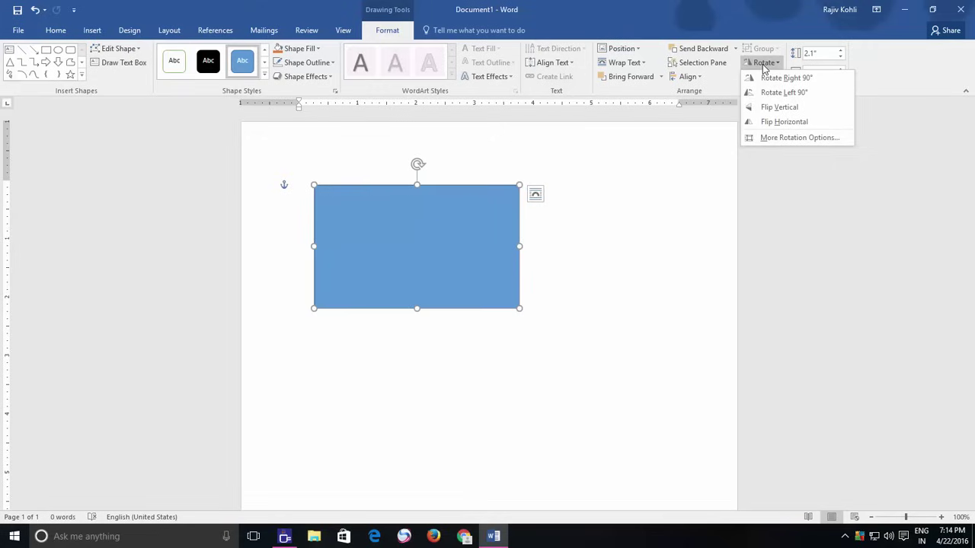
{"action": "left_click", "coordinate": [765, 141]}
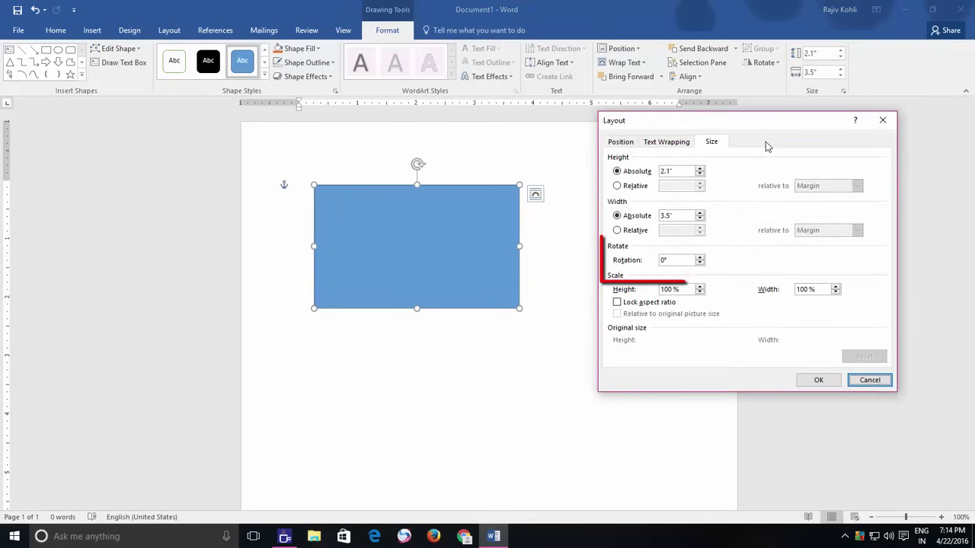
{"action": "double_click", "coordinate": [678, 260]}
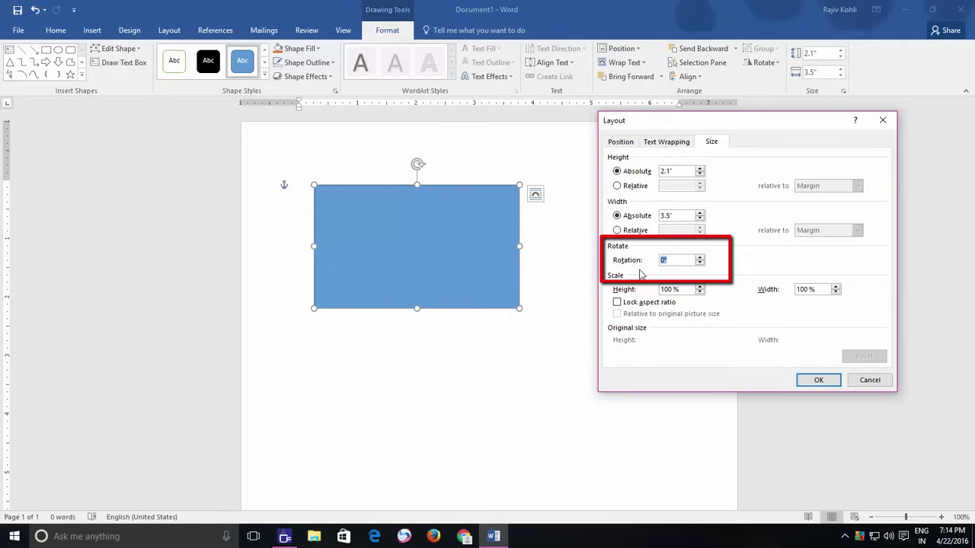
{"action": "type", "text": "35"}
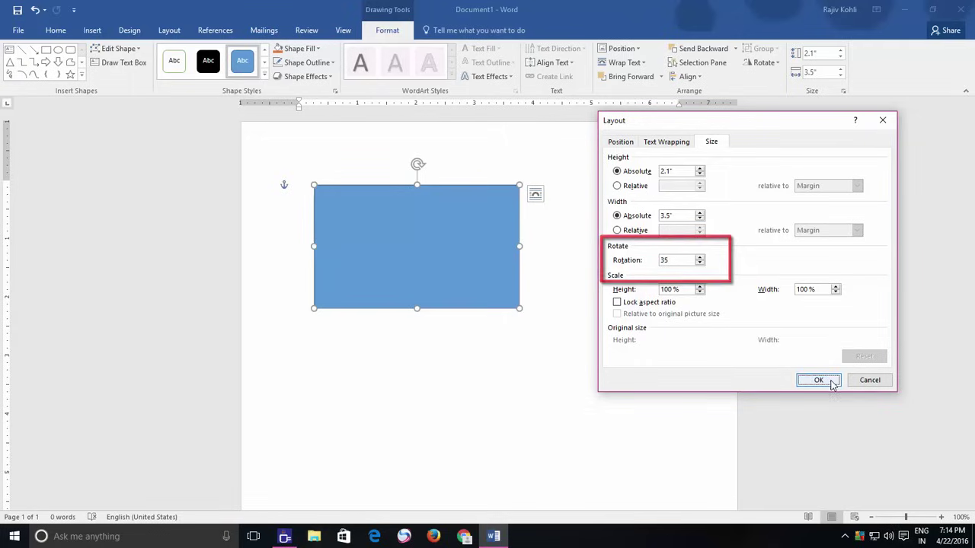
{"action": "left_click", "coordinate": [818, 380]}
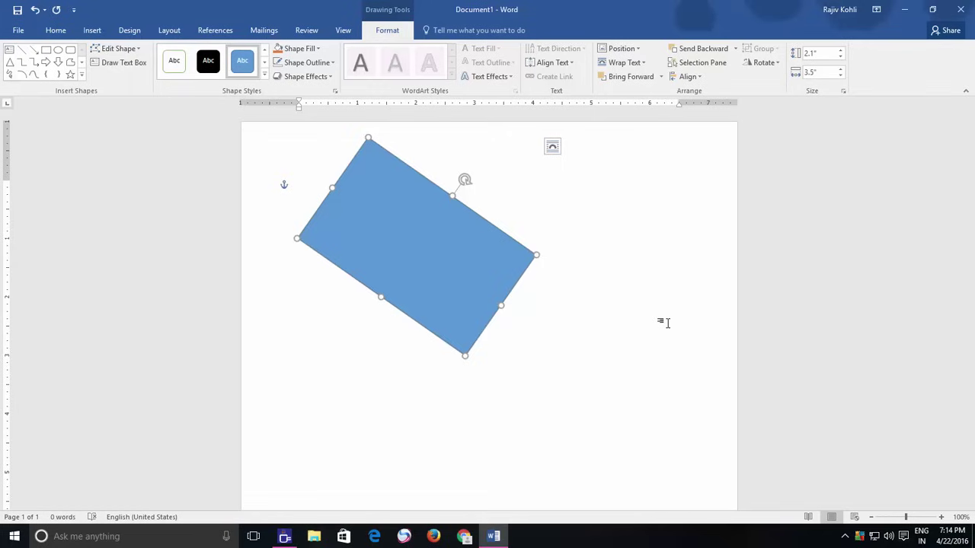
{"action": "key", "text": "Escape"}
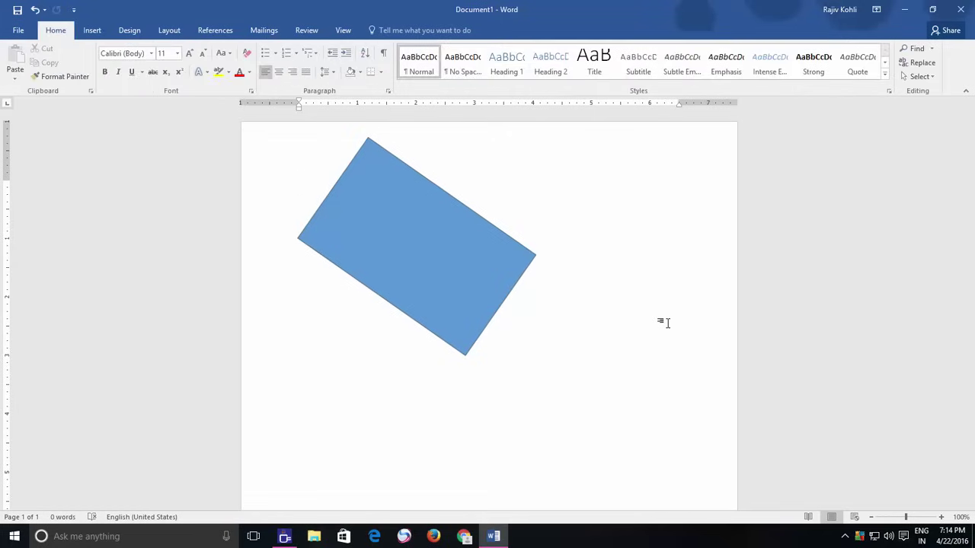